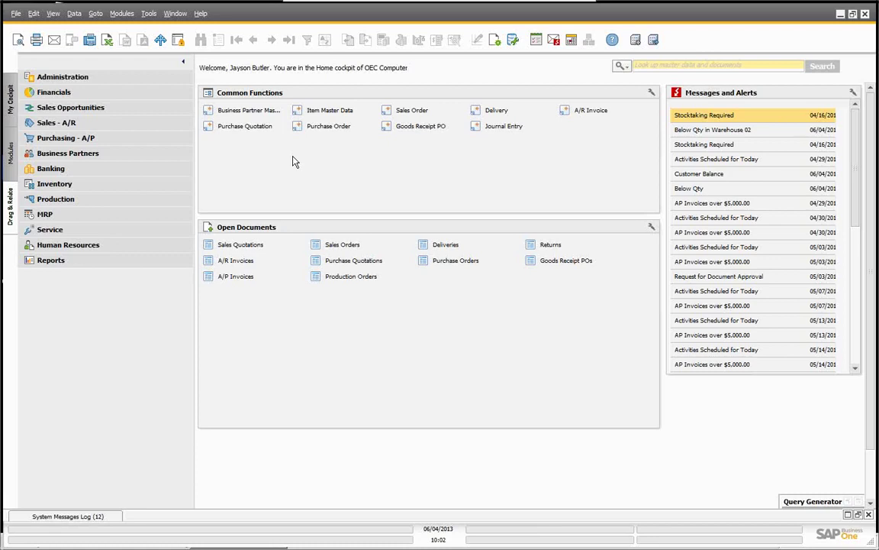
Step: Add Incoming Payments and Deposit from the Banking module as shortcuts in the Common Functions area of the cockpit
{"action": "left_click", "coordinate": [53, 170]}
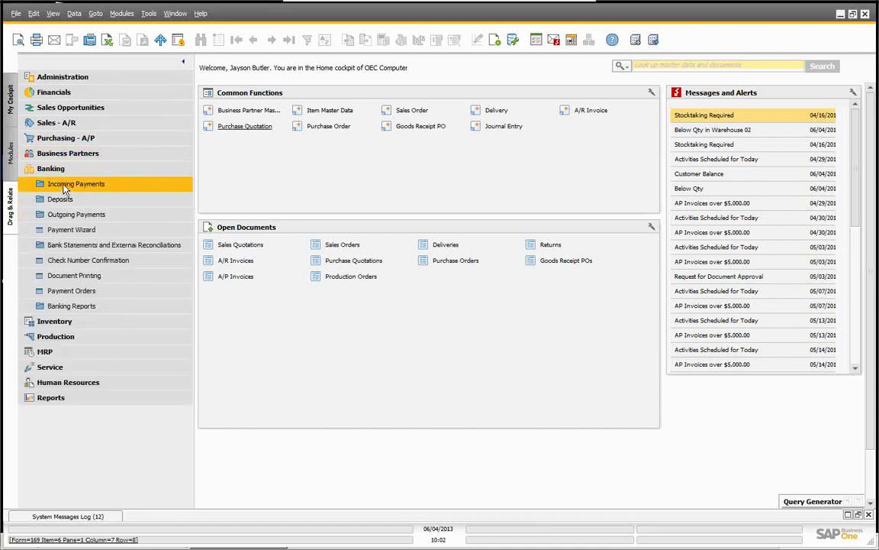
{"action": "left_click", "coordinate": [65, 186]}
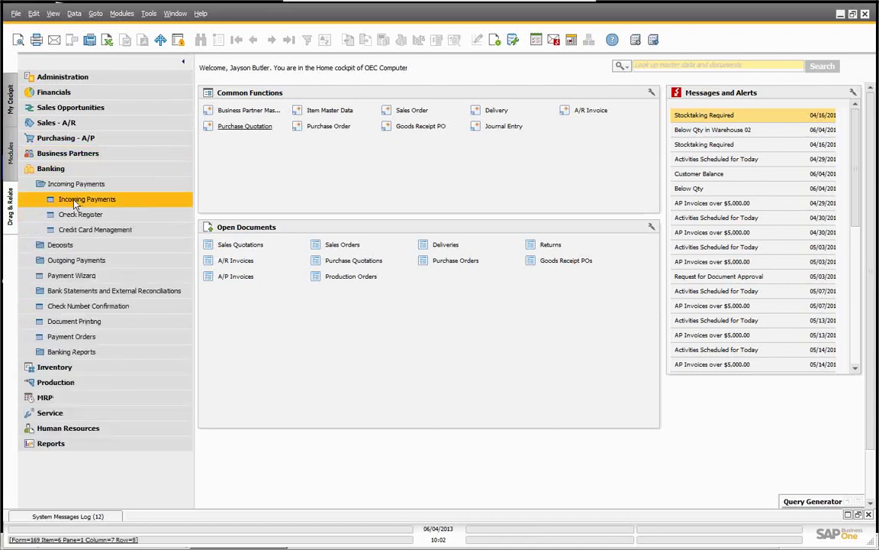
{"action": "left_click_drag", "start_coordinate": [77, 199], "coordinate": [252, 157]}
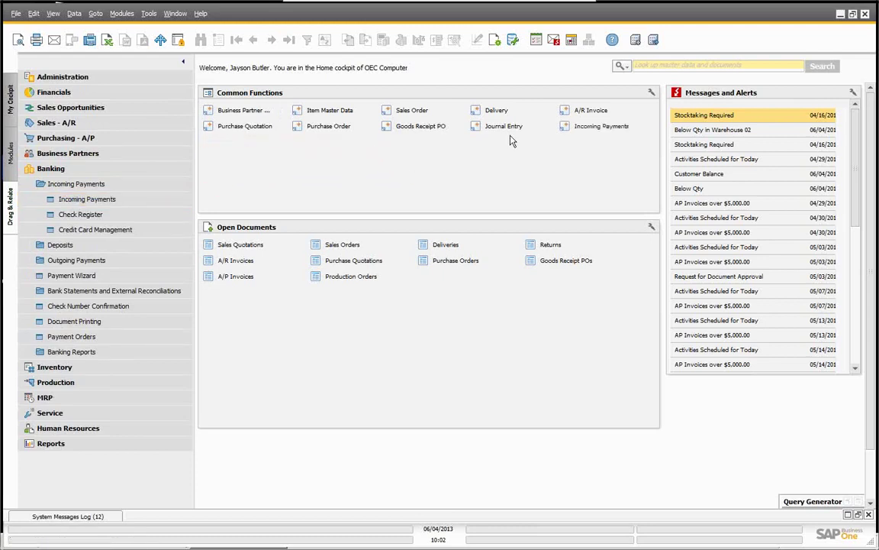
{"action": "left_click", "coordinate": [54, 250]}
{"action": "left_click_drag", "start_coordinate": [68, 260], "coordinate": [371, 153]}
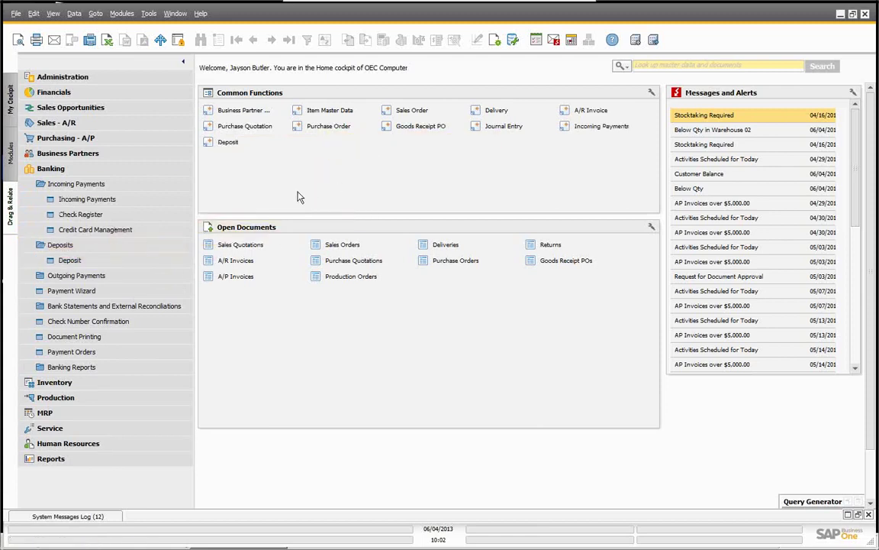
{"action": "left_click", "coordinate": [47, 166]}
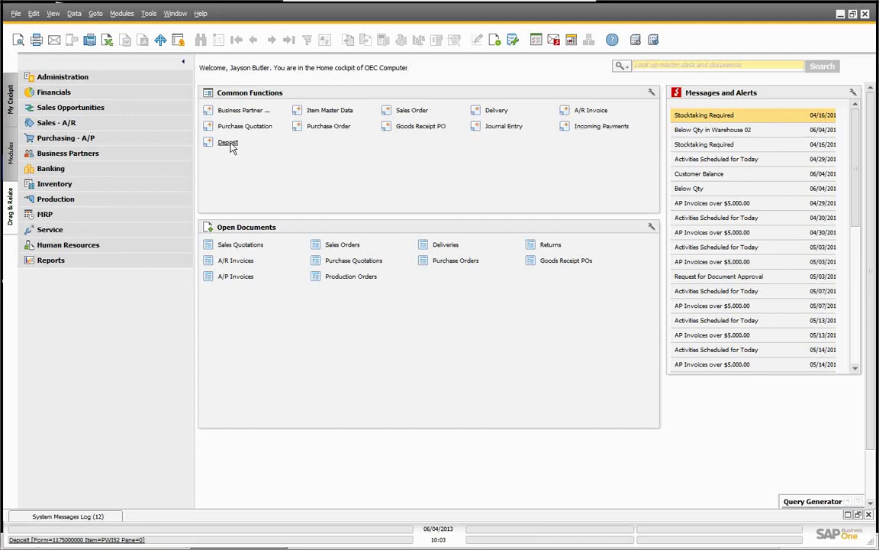
Step: Start an incoming payment for Earthshaker Corporation and select its $37,493.82 invoice dated 01/02/2012
{"action": "left_click", "coordinate": [592, 128]}
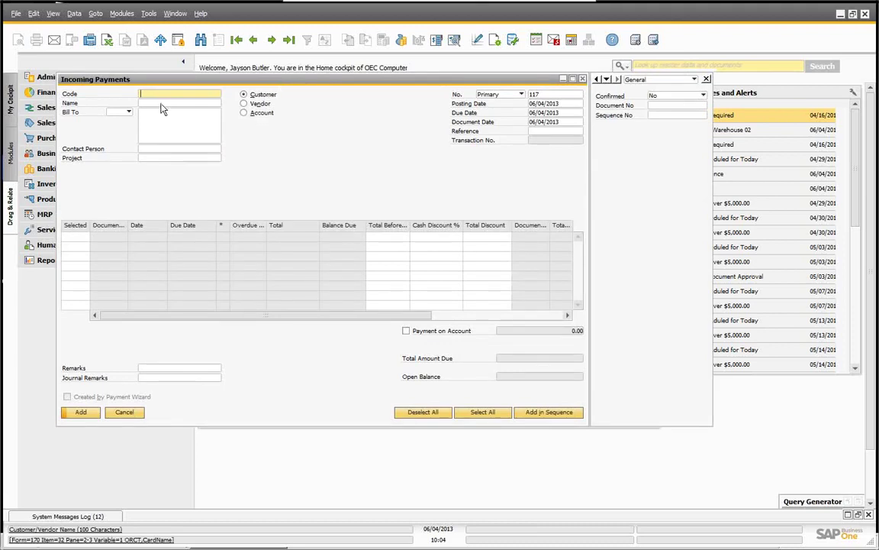
{"action": "left_click", "coordinate": [170, 101]}
{"action": "type", "text": "e"}
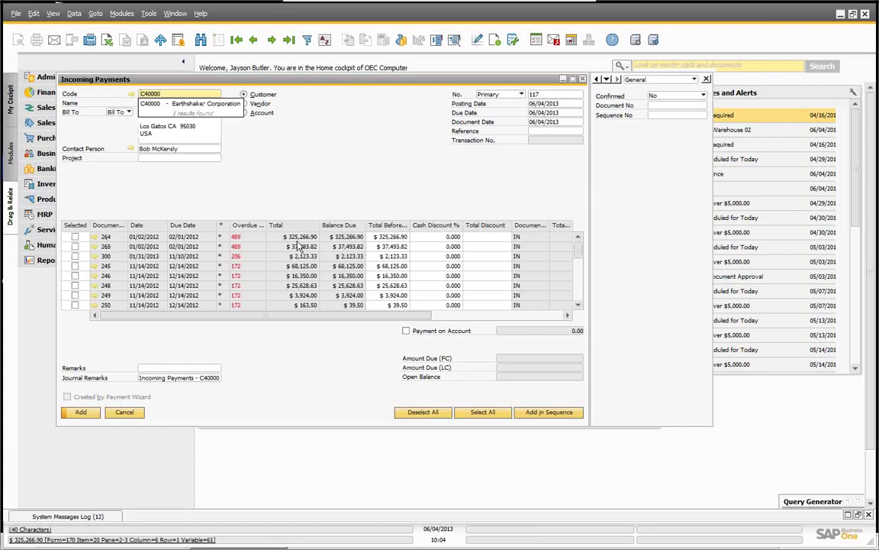
{"action": "left_click", "coordinate": [75, 246]}
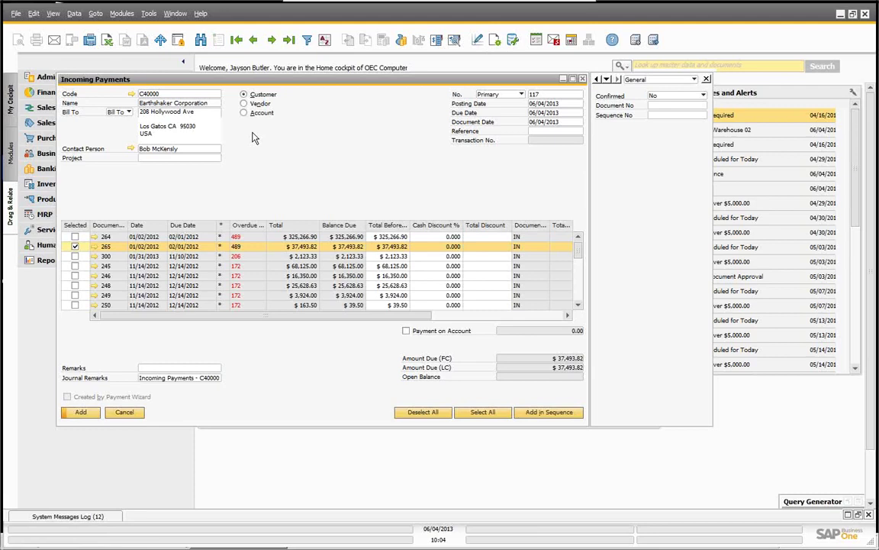
Step: Set the payment means to a check covering the full balance due of $37,493.82
{"action": "right_click", "coordinate": [347, 116]}
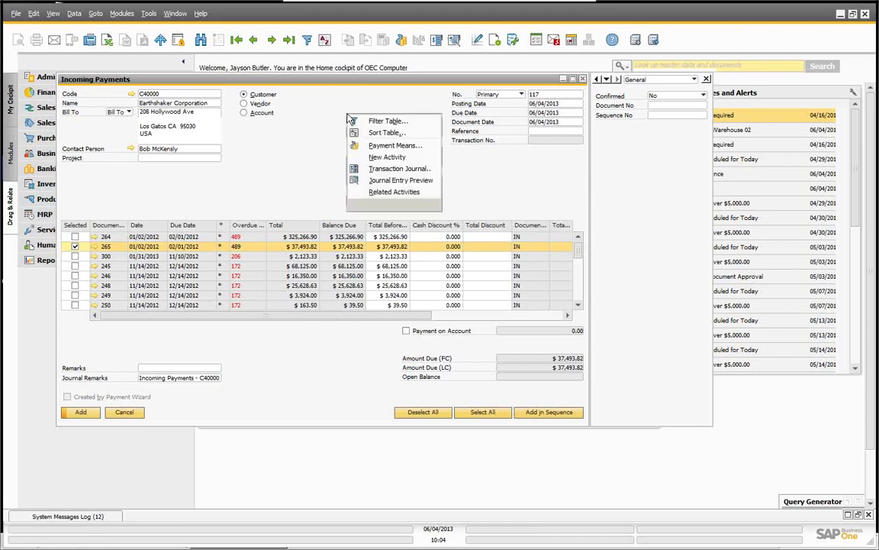
{"action": "left_click", "coordinate": [373, 146]}
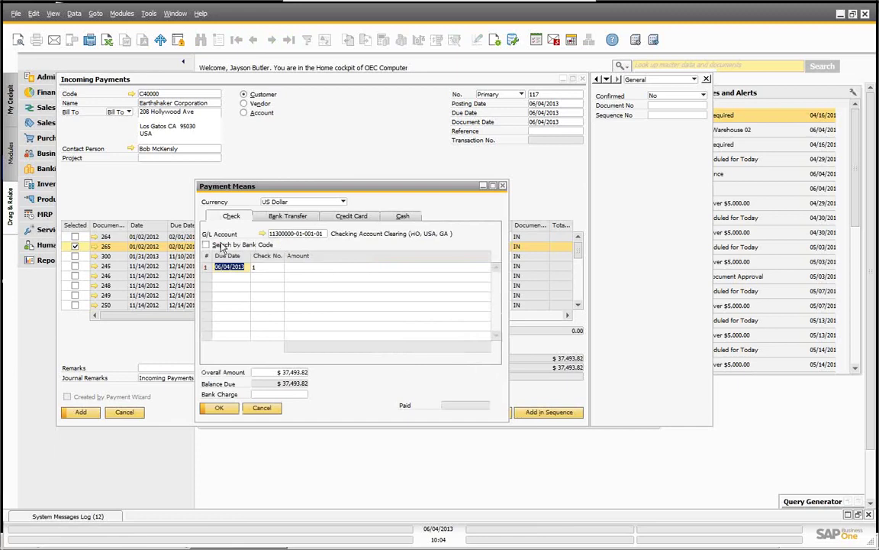
{"action": "left_click", "coordinate": [355, 275]}
{"action": "right_click", "coordinate": [355, 275]}
{"action": "left_click", "coordinate": [377, 295]}
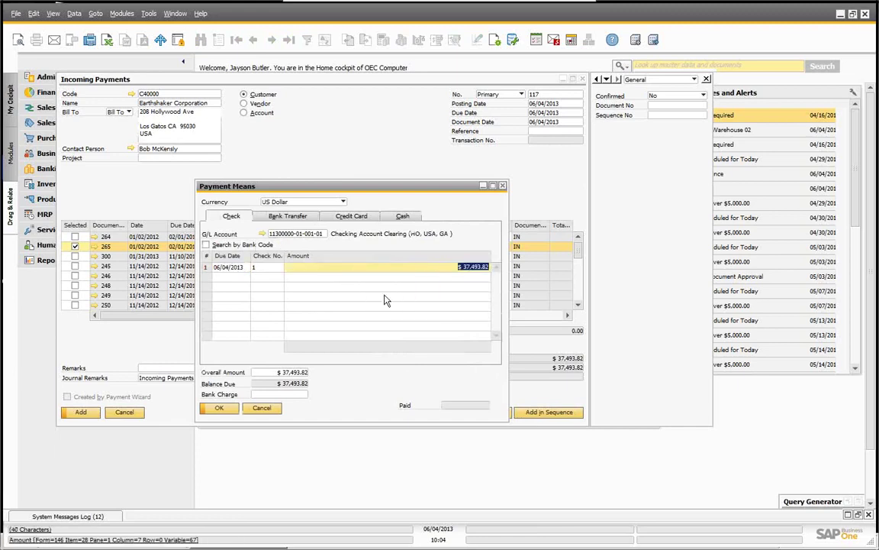
{"action": "left_click", "coordinate": [220, 410]}
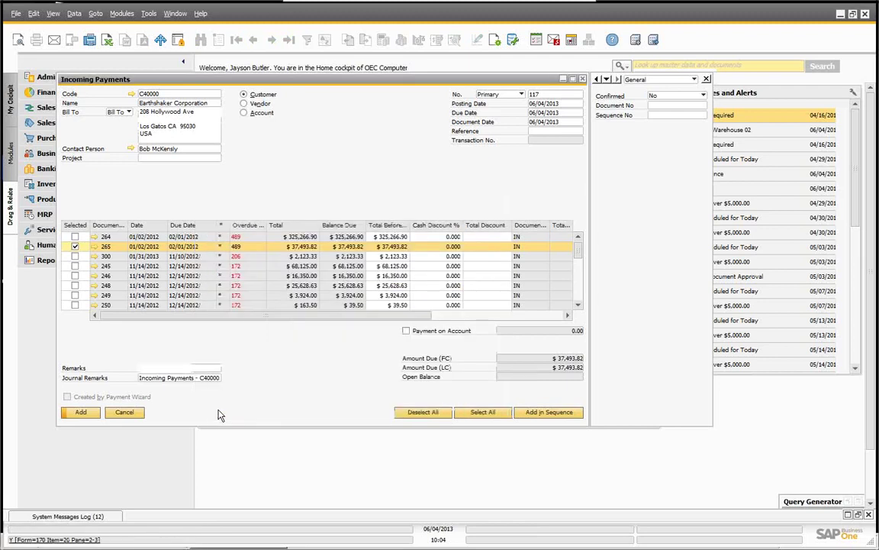
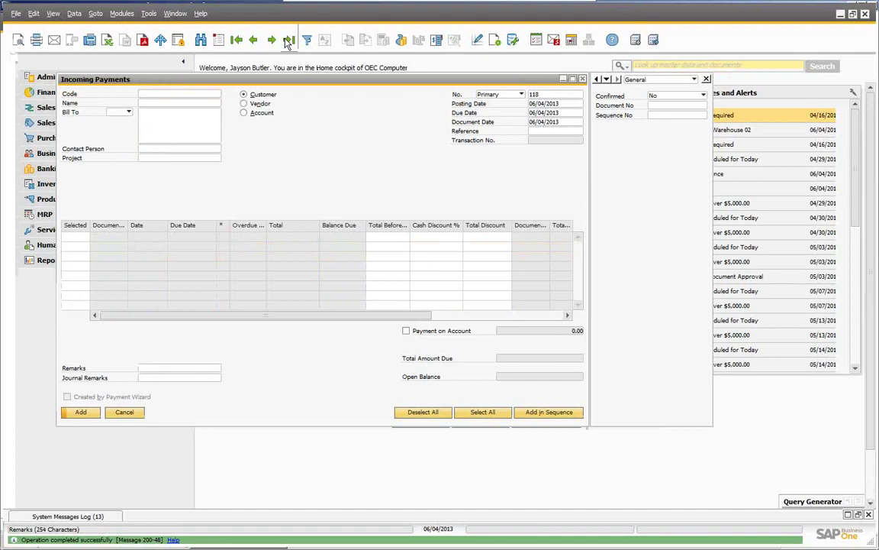
Step: Examine the most recent incoming payment and the journal entry posted for it
{"action": "left_click", "coordinate": [288, 40]}
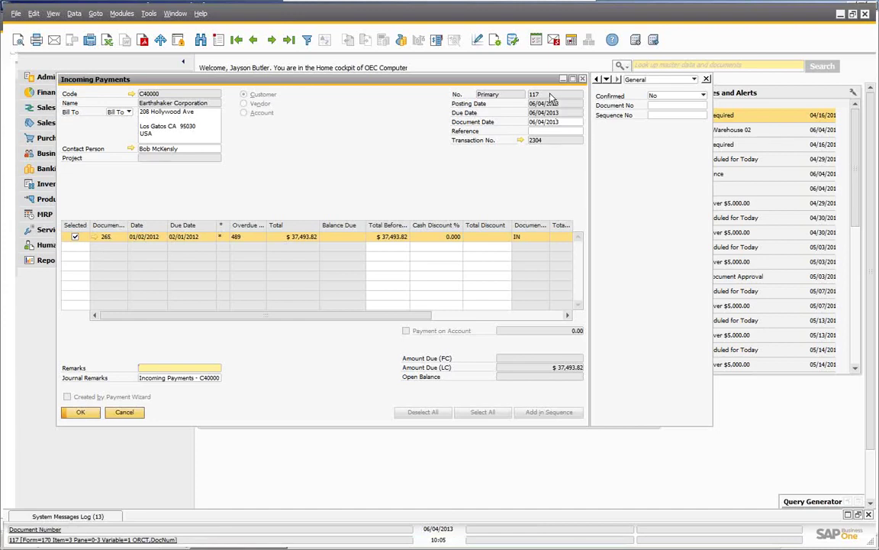
{"action": "left_click", "coordinate": [520, 141]}
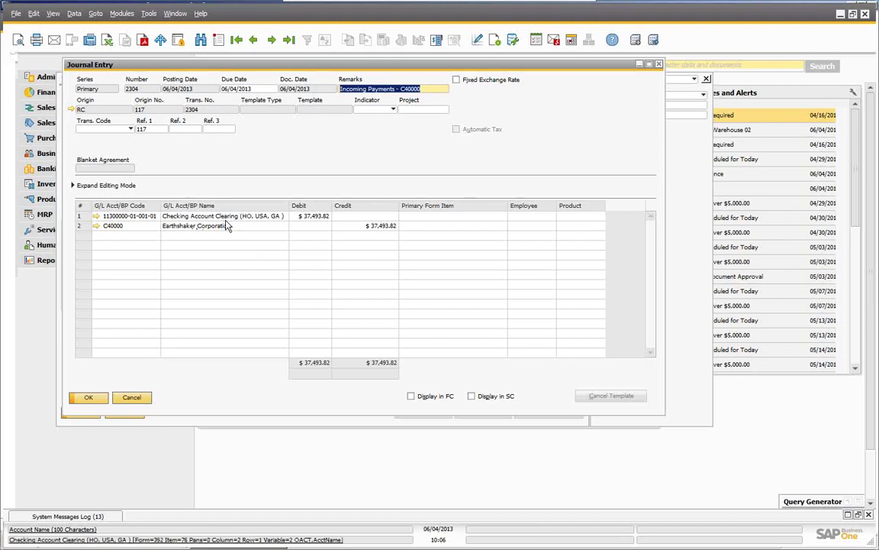
{"action": "left_click", "coordinate": [132, 398]}
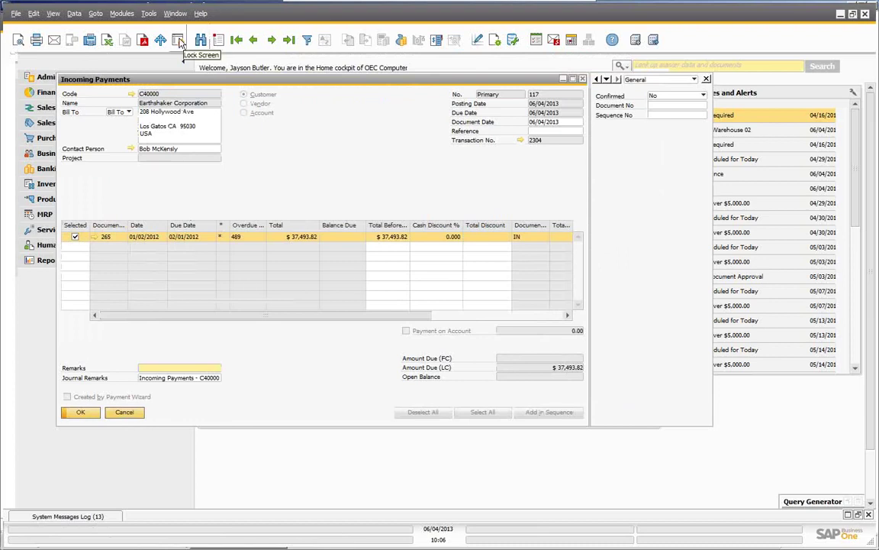
Step: Start a new incoming payment, enter the second customer's code, and select the $6,057.90 invoice dated 06/23/2007
{"action": "left_click", "coordinate": [220, 45]}
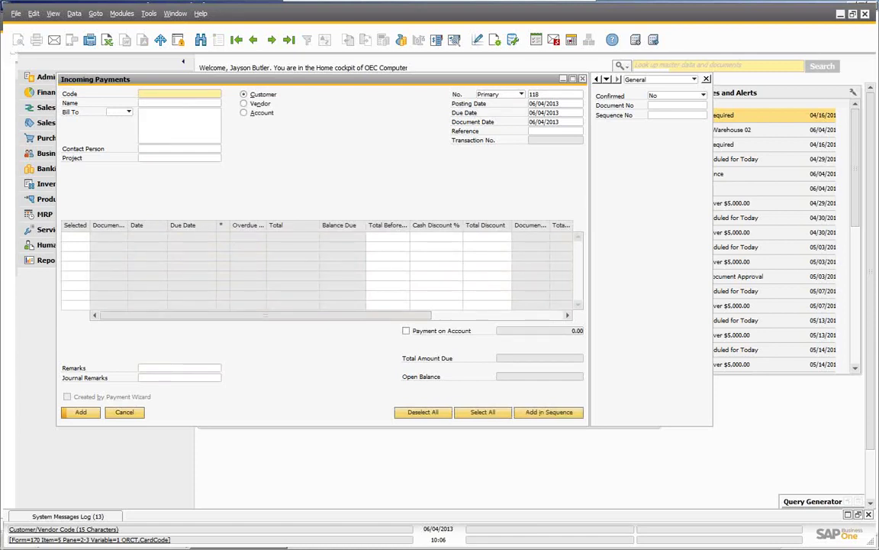
{"action": "left_click", "coordinate": [151, 103]}
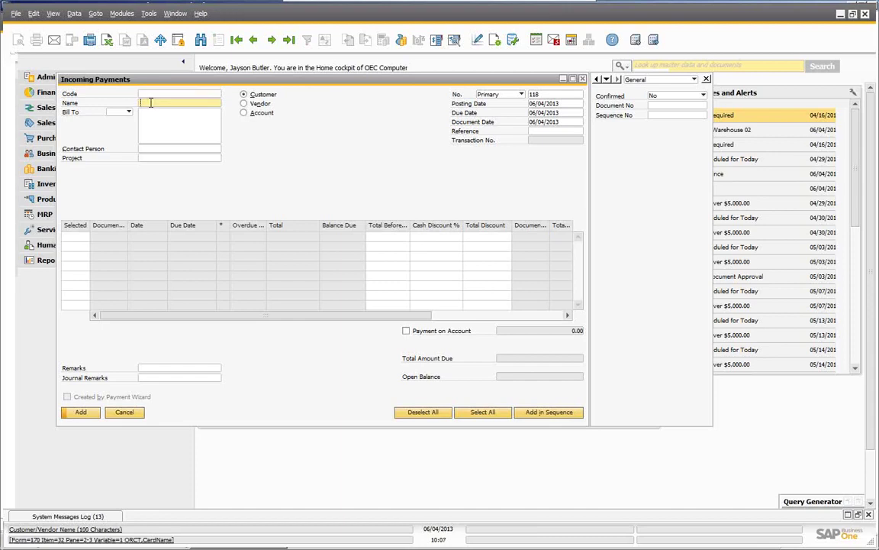
{"action": "left_click", "coordinate": [141, 94]}
{"action": "type", "text": "C20000"}
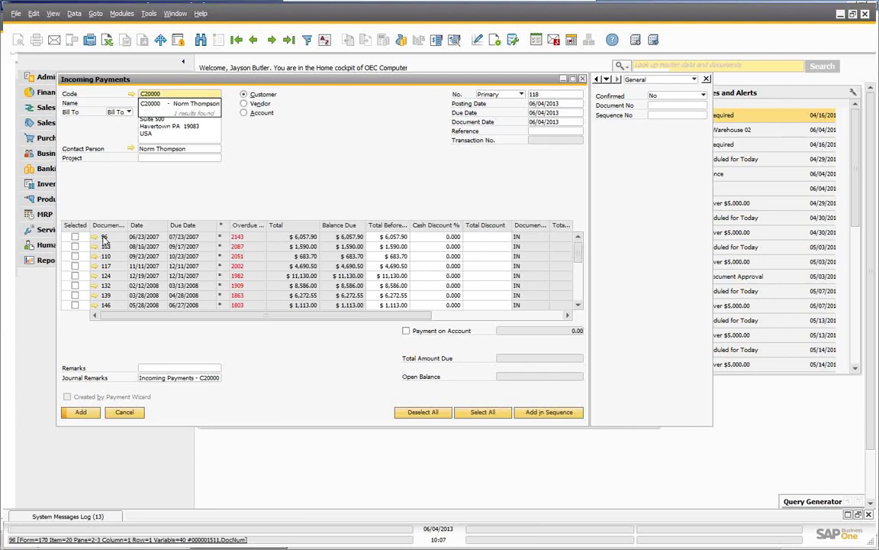
{"action": "left_click", "coordinate": [74, 238]}
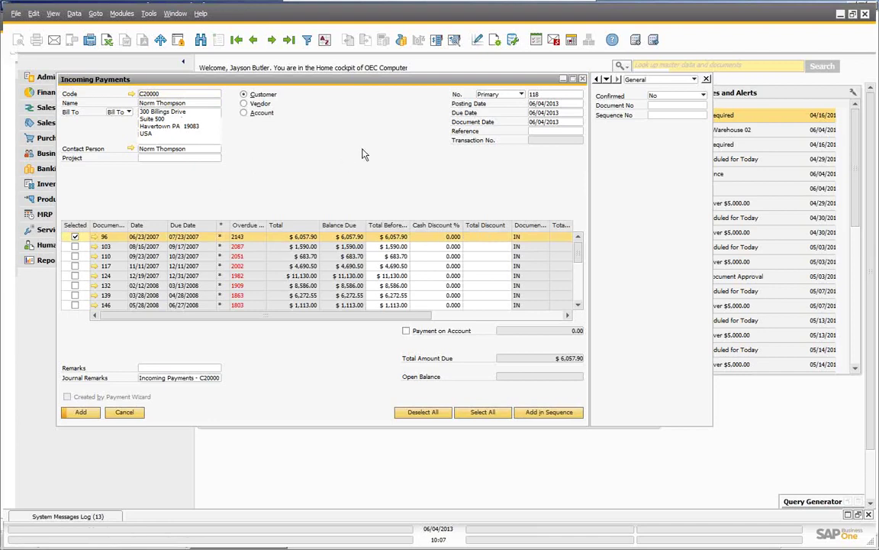
Step: Record a check for the full balance due of $6,057.90 as the payment means and add the incoming payment
{"action": "right_click", "coordinate": [384, 135]}
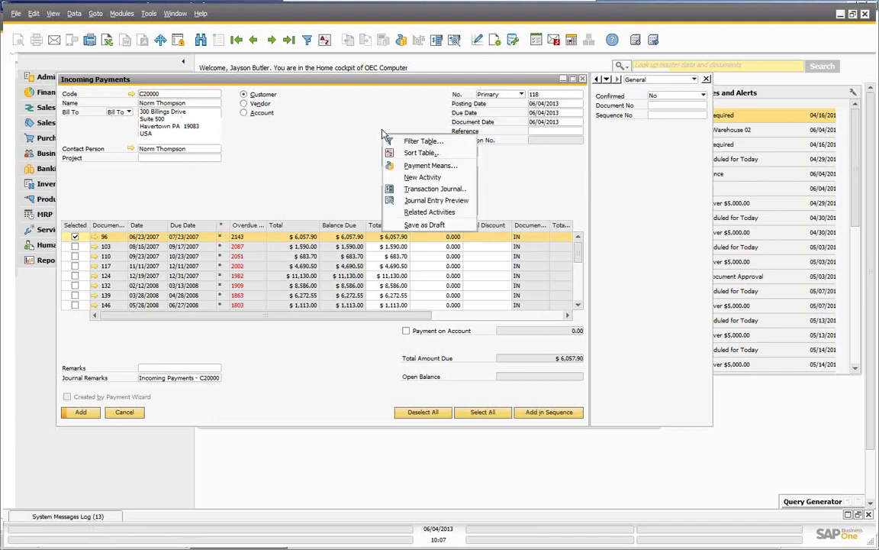
{"action": "left_click", "coordinate": [412, 167]}
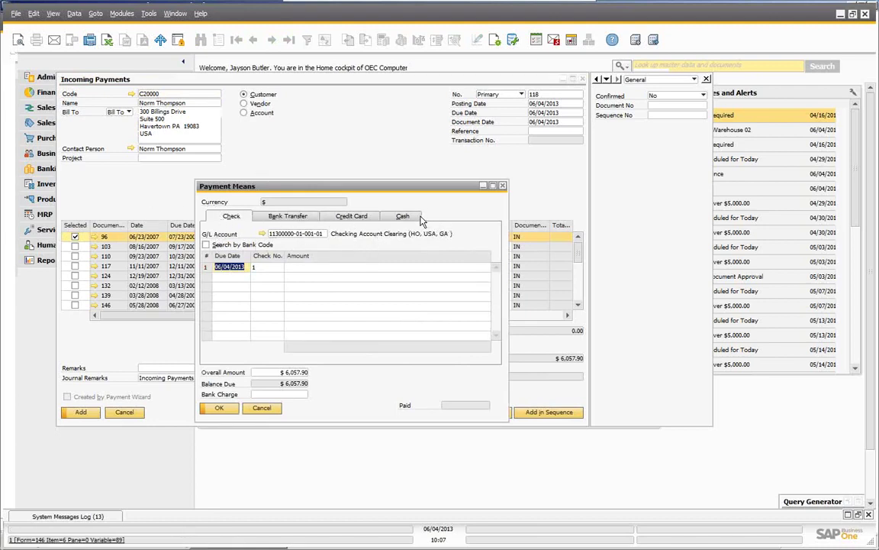
{"action": "left_click", "coordinate": [304, 270]}
{"action": "right_click", "coordinate": [303, 271]}
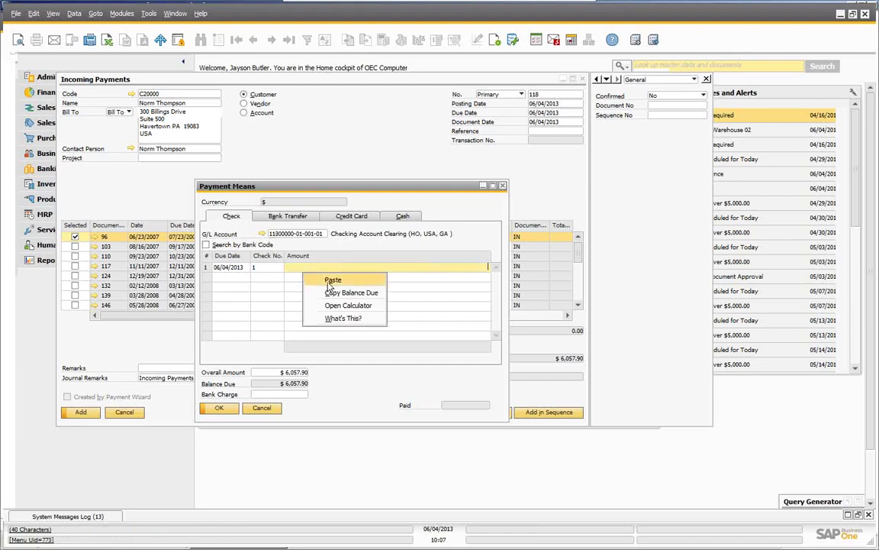
{"action": "left_click", "coordinate": [338, 294]}
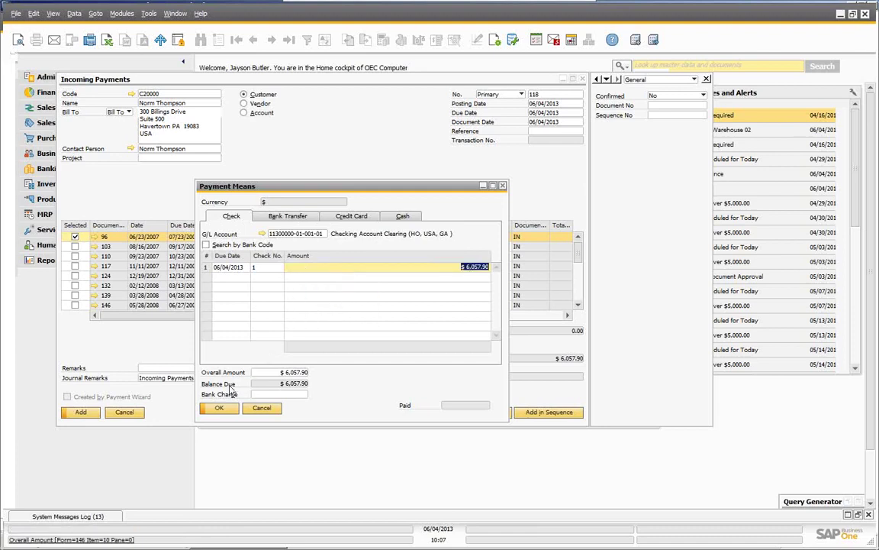
{"action": "left_click", "coordinate": [219, 408]}
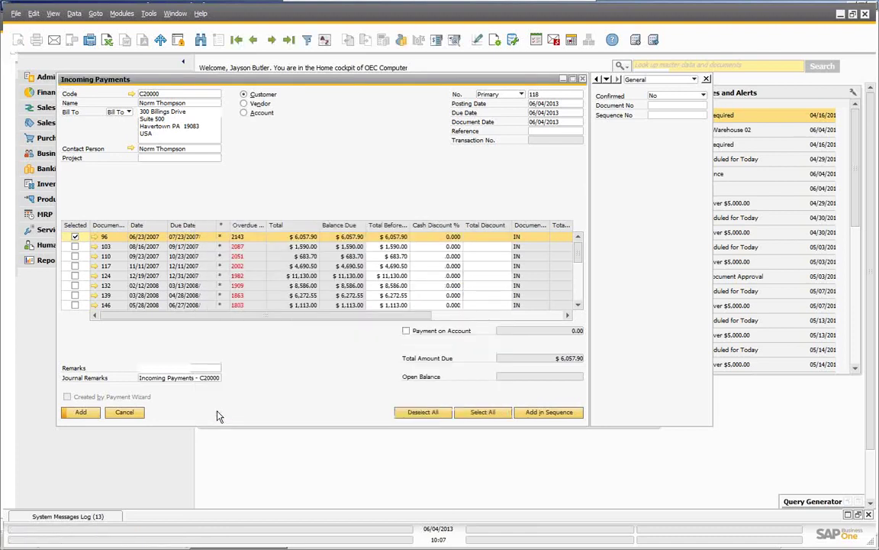
{"action": "left_click", "coordinate": [80, 411]}
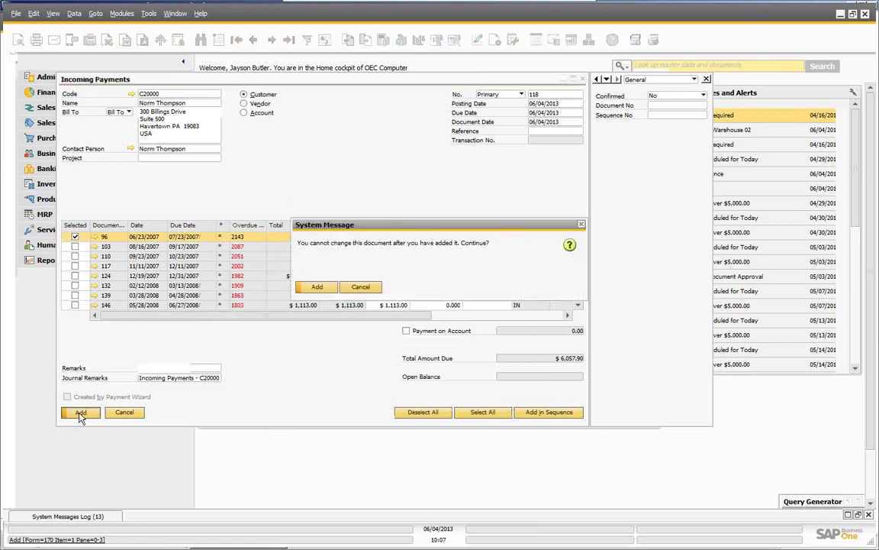
{"action": "left_click", "coordinate": [317, 287]}
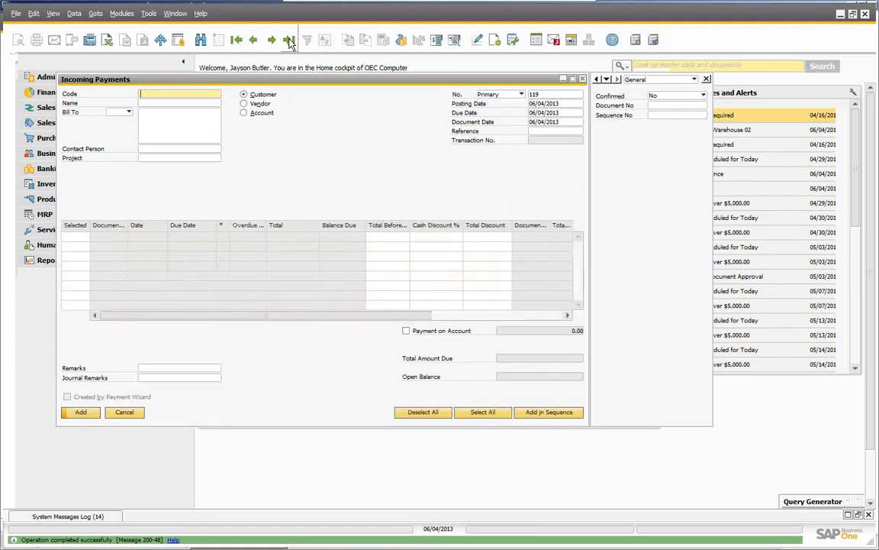
Step: Review the latest incoming payment with its linked A/R invoice and journal entry, and close the payment document
{"action": "left_click", "coordinate": [289, 40]}
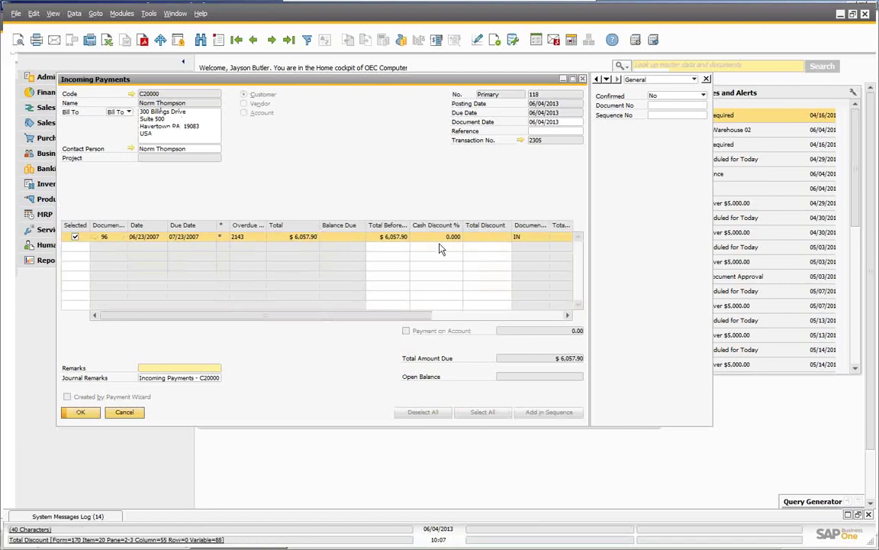
{"action": "left_click", "coordinate": [93, 236]}
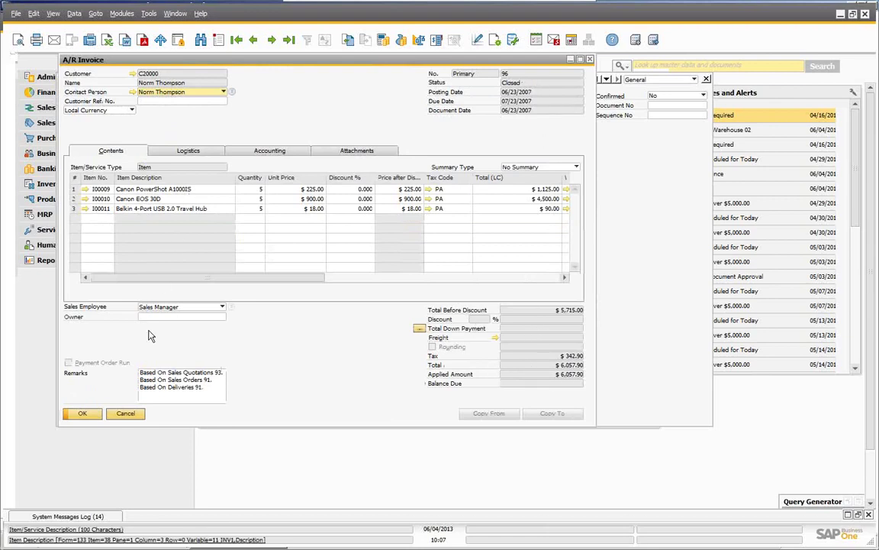
{"action": "left_click", "coordinate": [127, 414]}
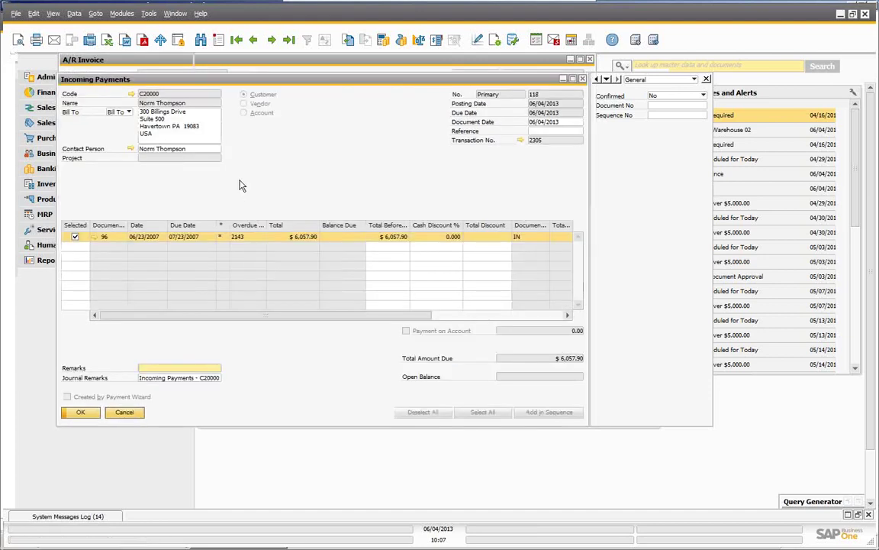
{"action": "left_click", "coordinate": [519, 140]}
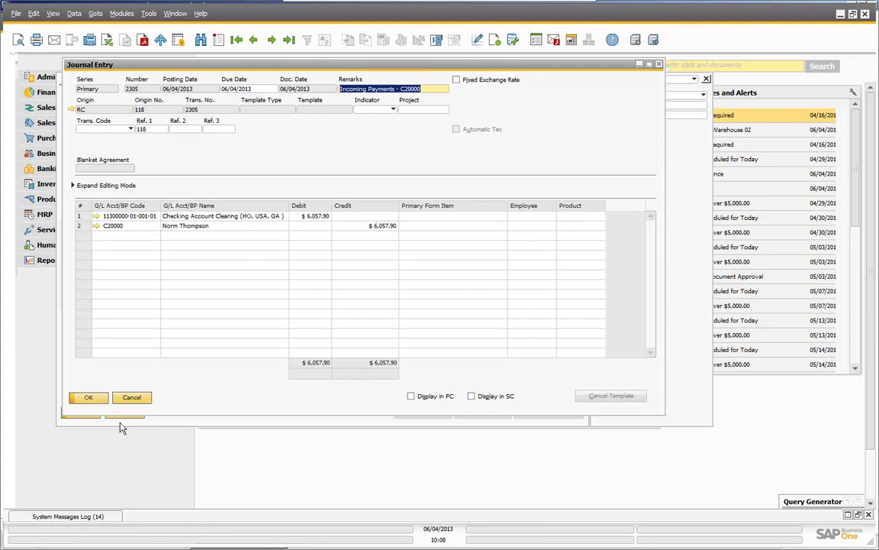
{"action": "left_click", "coordinate": [134, 400]}
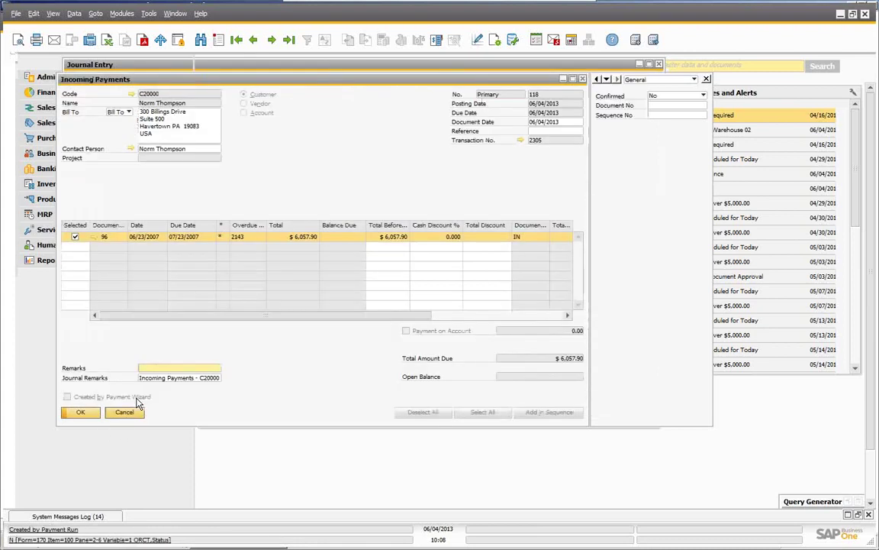
{"action": "left_click", "coordinate": [126, 419]}
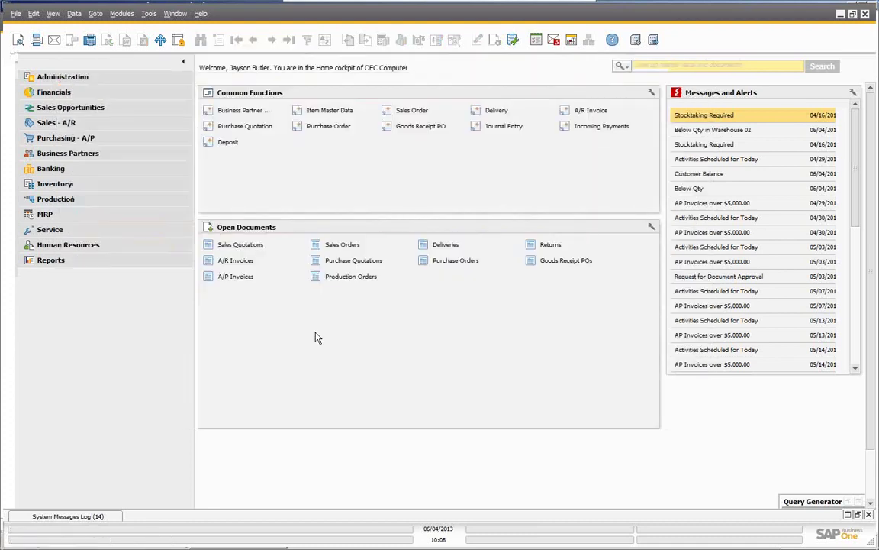
Step: Start a new deposit, look over its credit card and cash deposit options, and return to the checks
{"action": "left_click", "coordinate": [228, 142]}
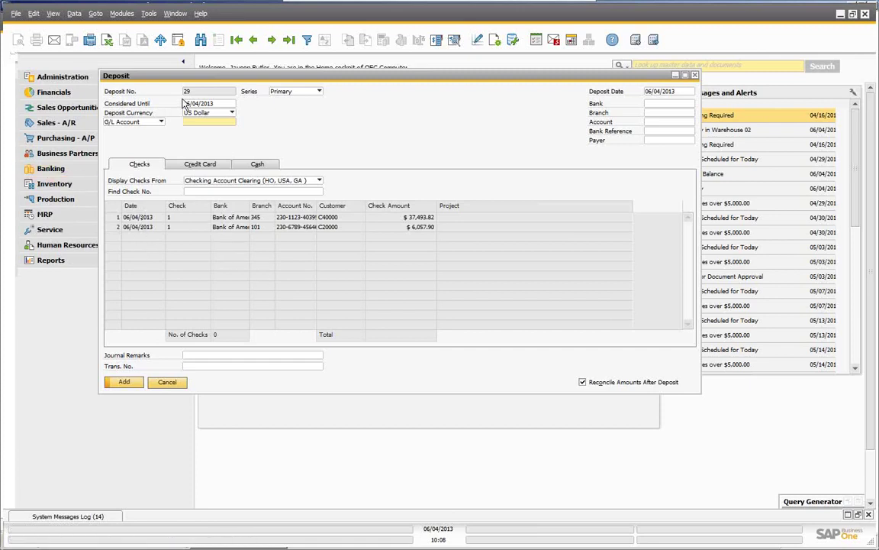
{"action": "left_click", "coordinate": [203, 166]}
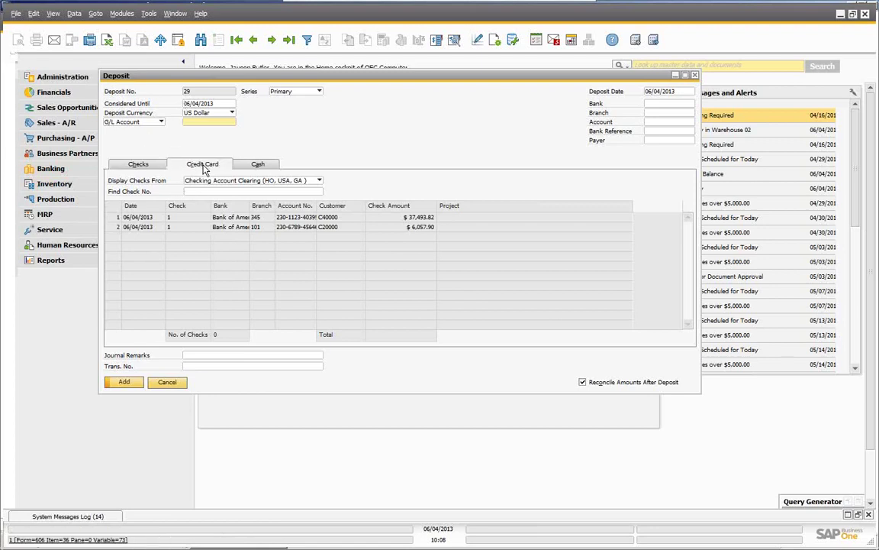
{"action": "left_click", "coordinate": [260, 166]}
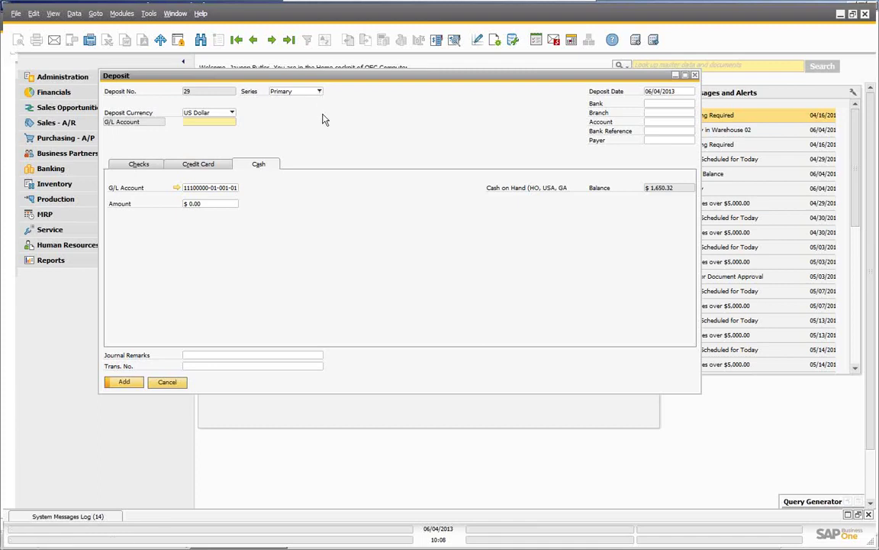
{"action": "left_click", "coordinate": [140, 166]}
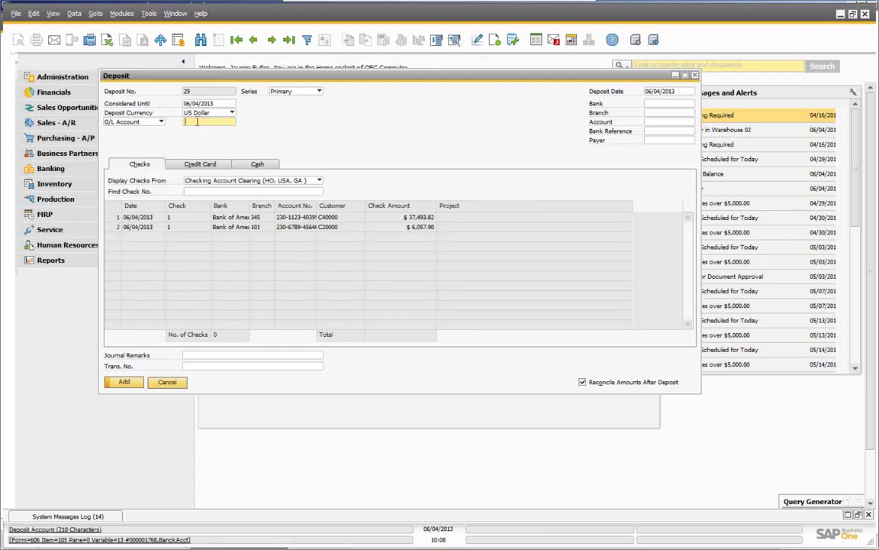
{"action": "key", "text": "Tab"}
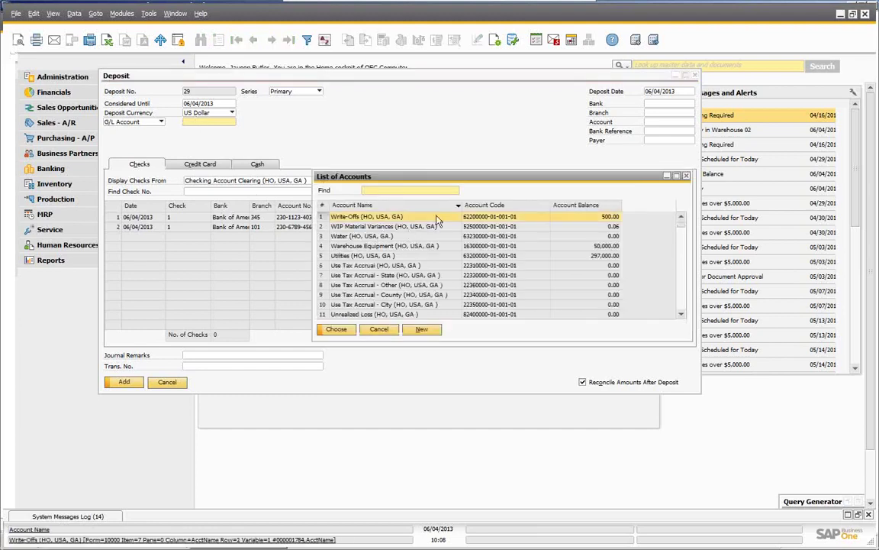
{"action": "left_click", "coordinate": [485, 206]}
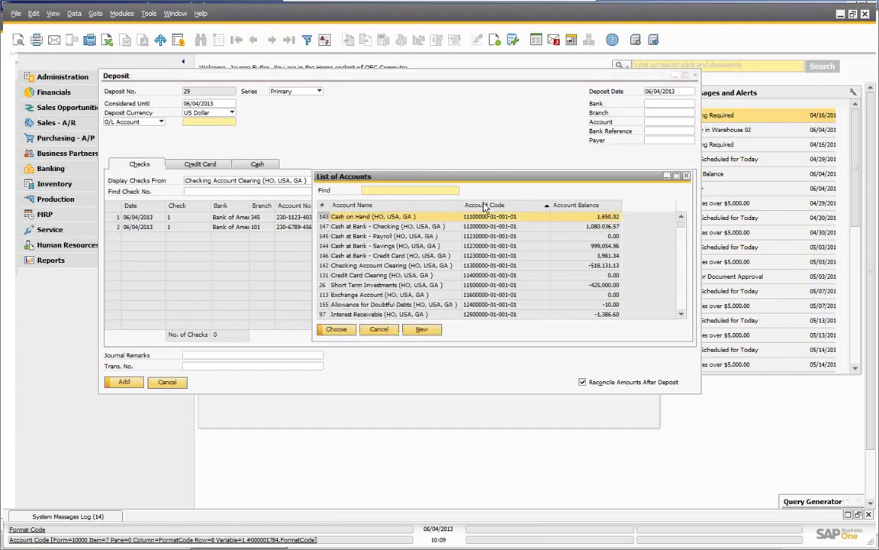
{"action": "left_click", "coordinate": [391, 227]}
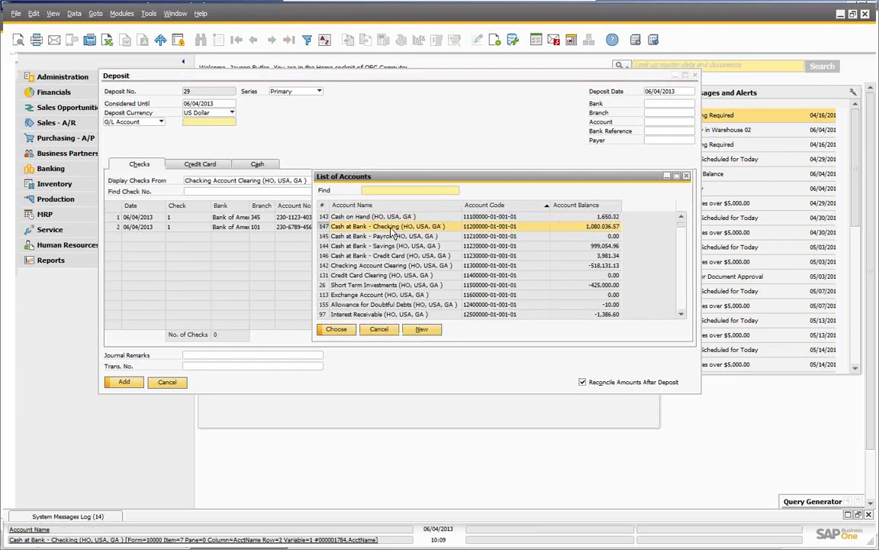
{"action": "left_click", "coordinate": [341, 330]}
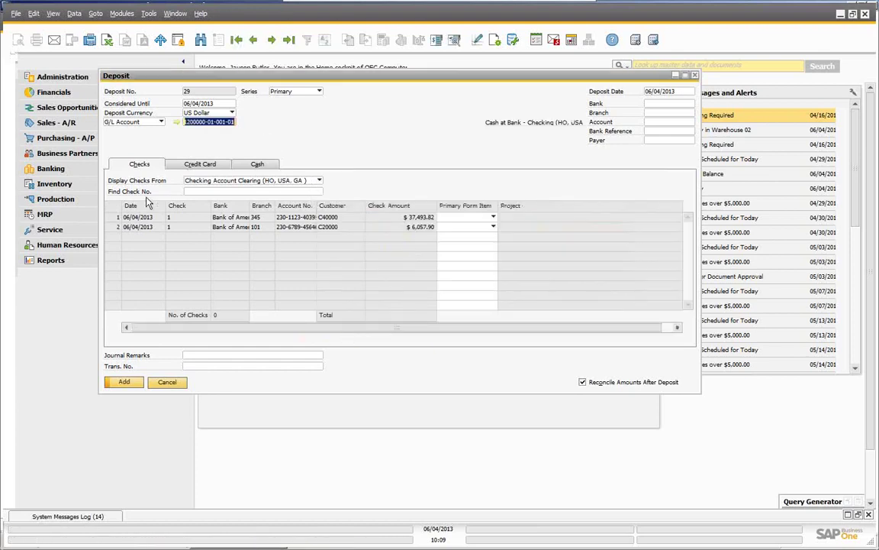
Step: Select the $37,493.82 and $6,057.90 checks for the deposit and add it
{"action": "left_click", "coordinate": [114, 218]}
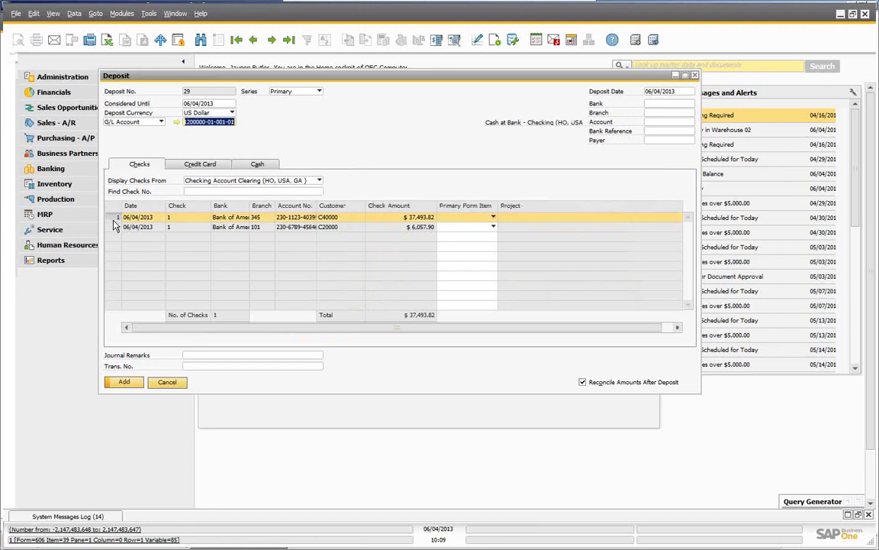
{"action": "left_click", "coordinate": [114, 227]}
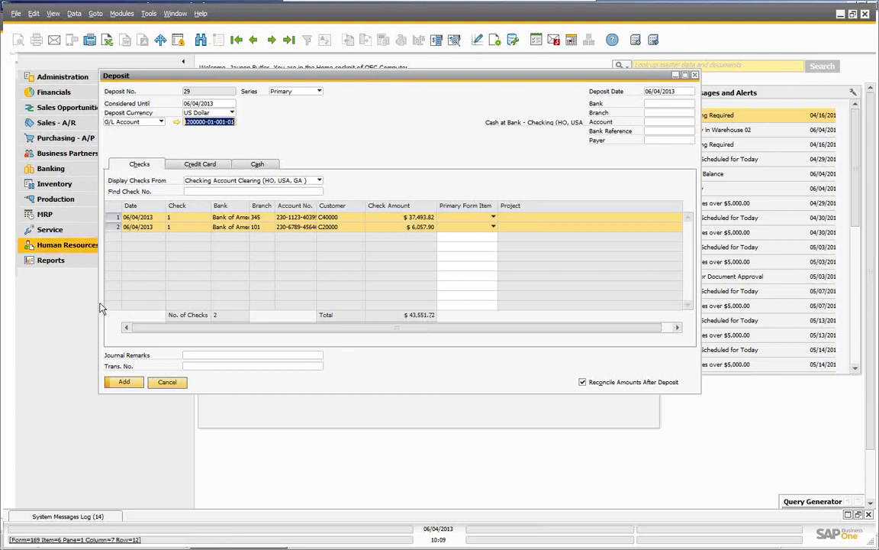
{"action": "left_click", "coordinate": [125, 383]}
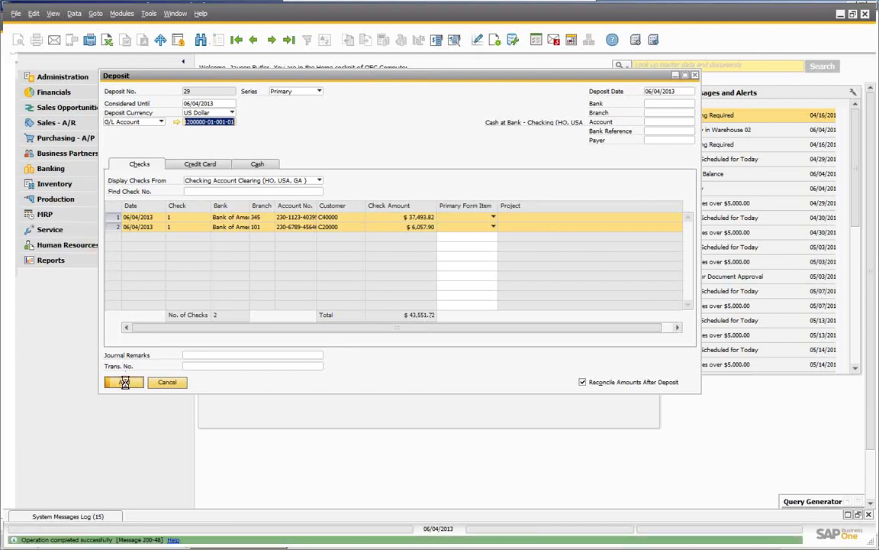
Step: Review the most recent deposit, its available cancel option and its check rows, and close the deposit document
{"action": "left_click", "coordinate": [290, 41]}
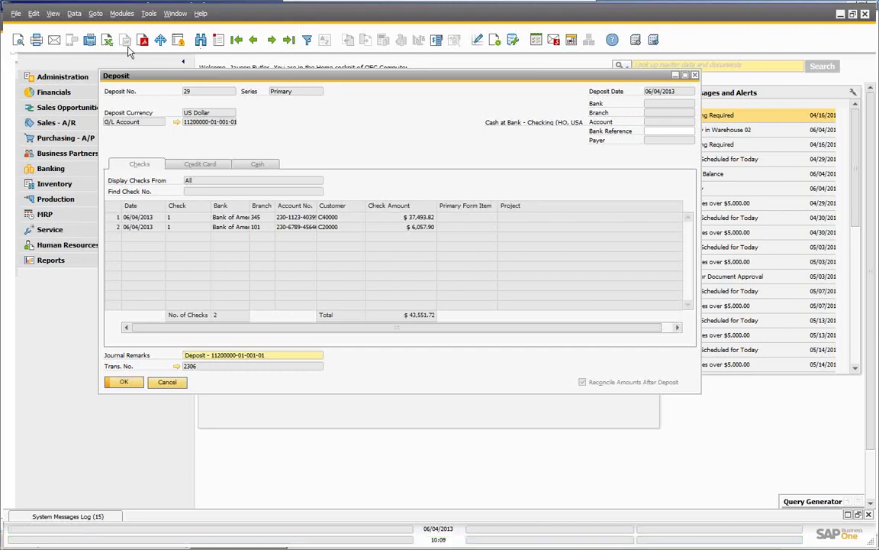
{"action": "left_click", "coordinate": [83, 13]}
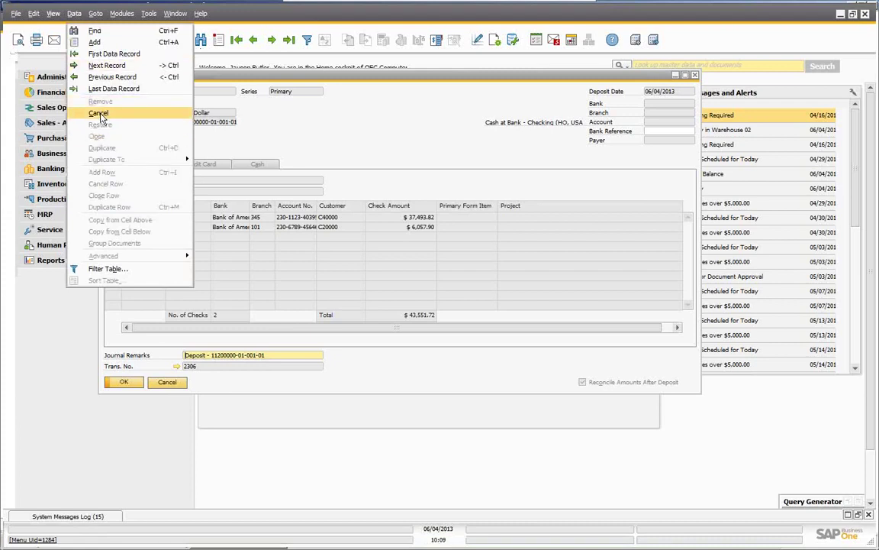
{"action": "left_click", "coordinate": [430, 140]}
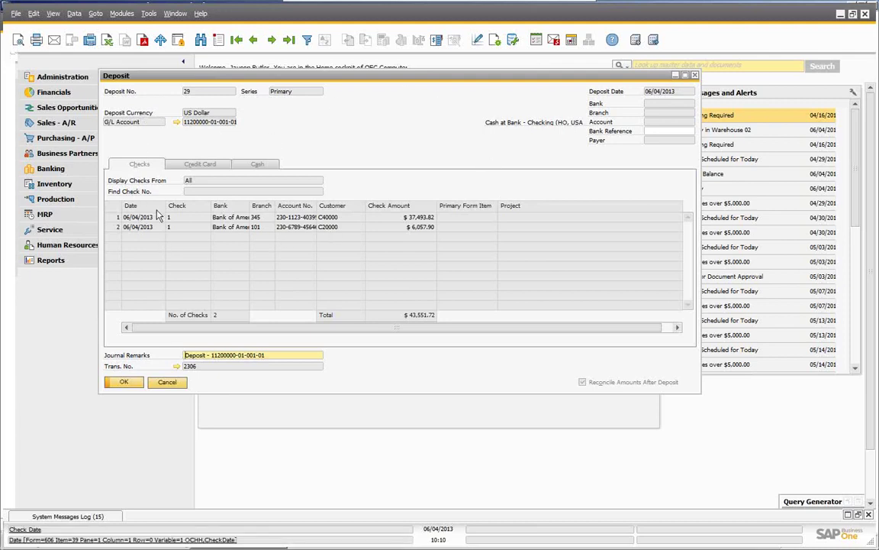
{"action": "left_click", "coordinate": [322, 229]}
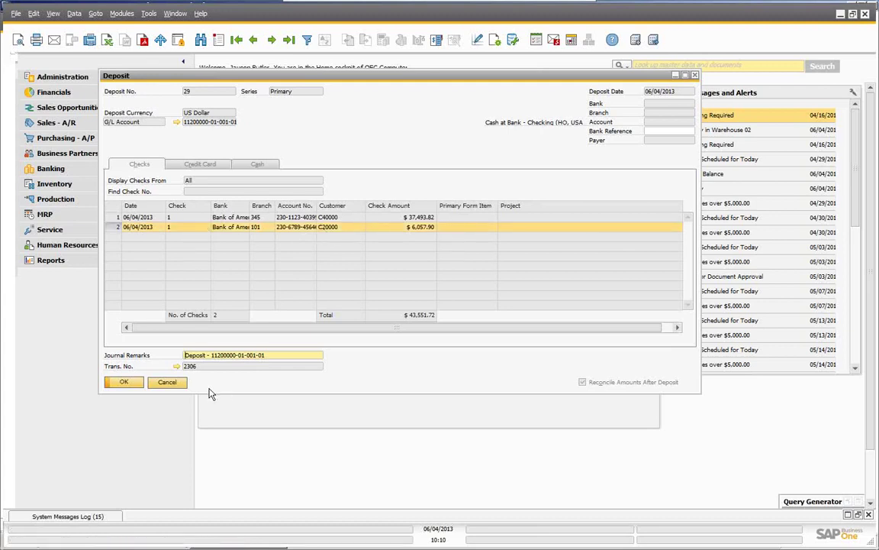
{"action": "left_click", "coordinate": [173, 383]}
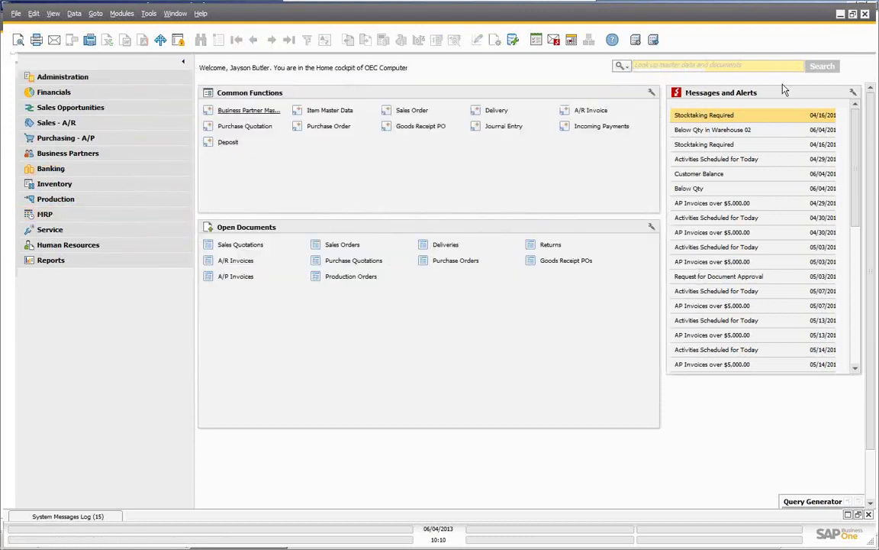
Step: Open the most recent incoming payment and examine its journal entry
{"action": "left_click", "coordinate": [586, 129]}
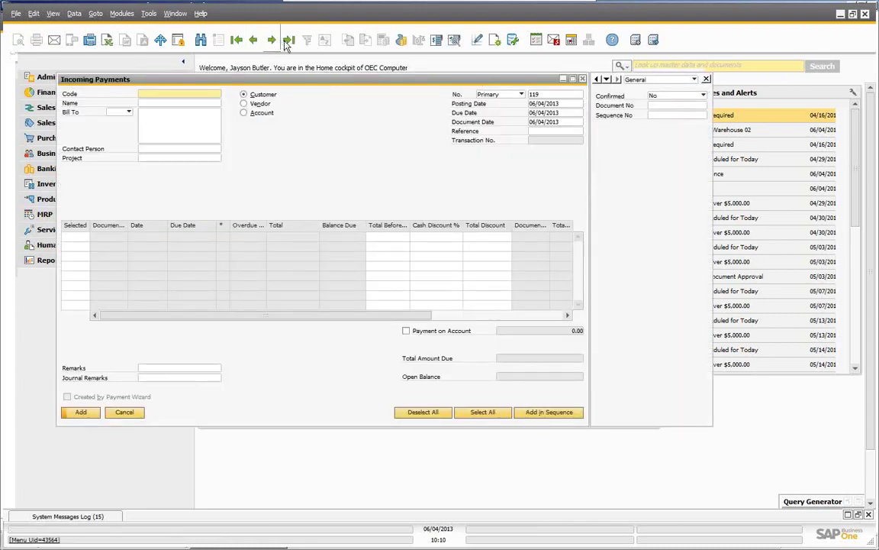
{"action": "left_click", "coordinate": [288, 40]}
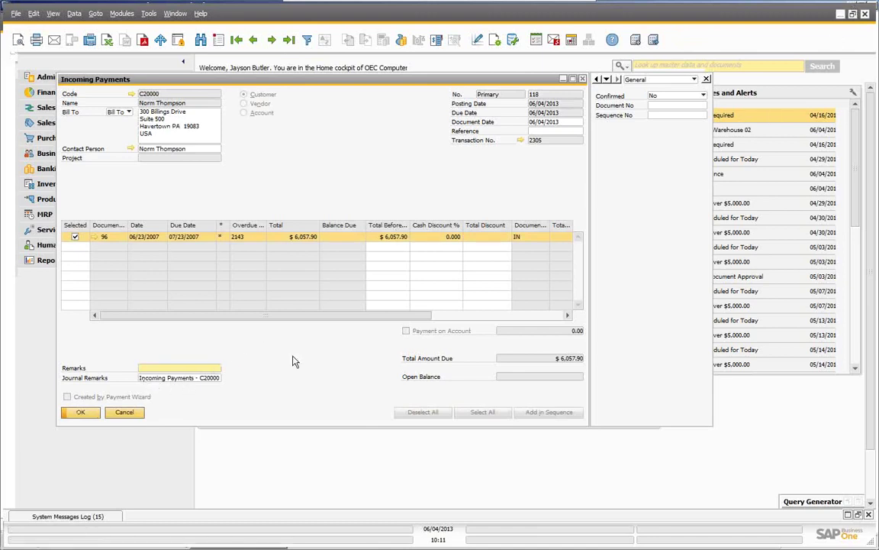
{"action": "left_click", "coordinate": [520, 139]}
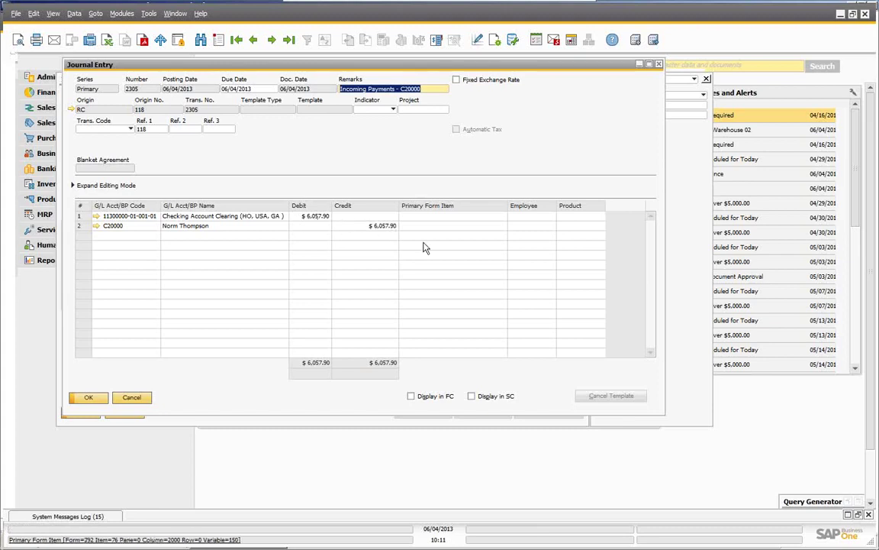
{"action": "left_click", "coordinate": [129, 396]}
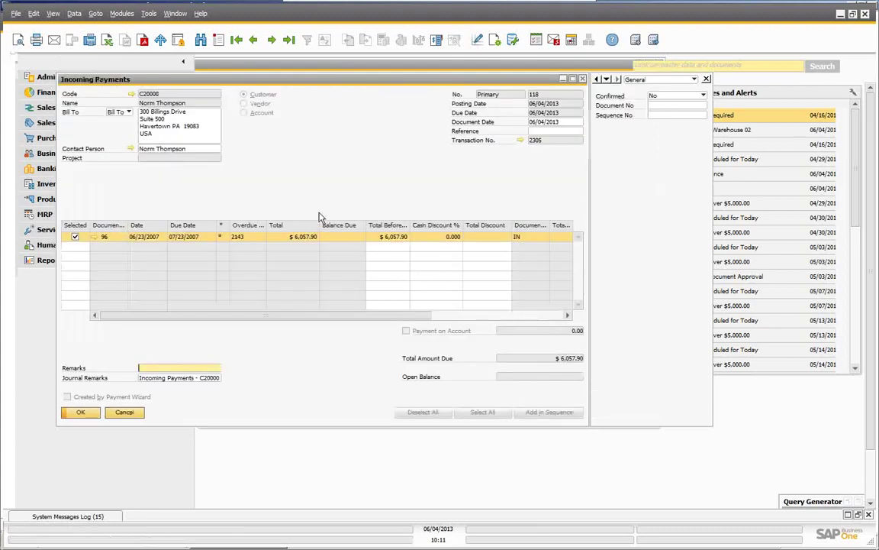
{"action": "left_click", "coordinate": [74, 13]}
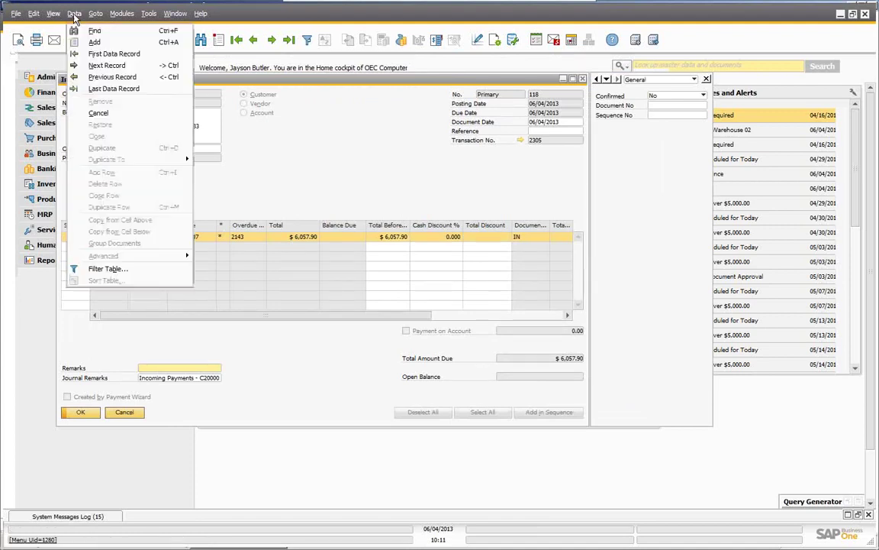
{"action": "left_click", "coordinate": [99, 113]}
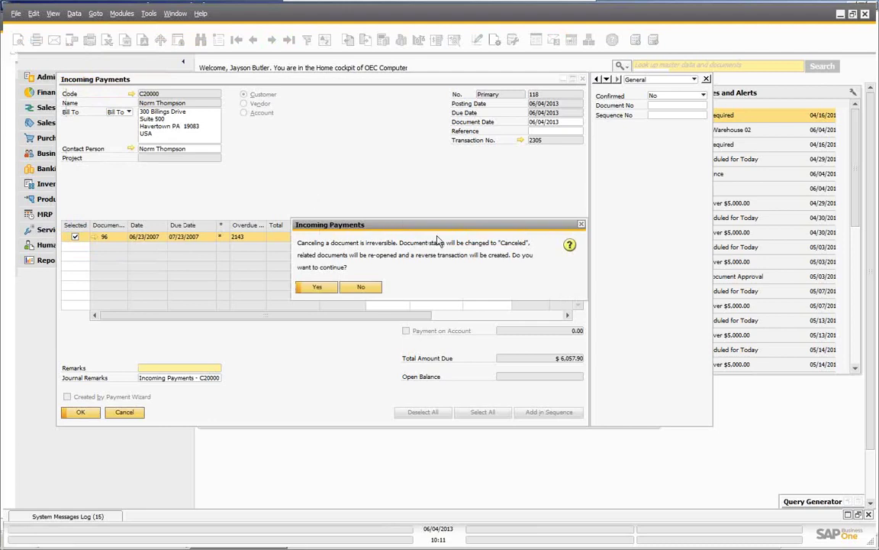
{"action": "left_click_drag", "start_coordinate": [432, 230], "coordinate": [394, 170]}
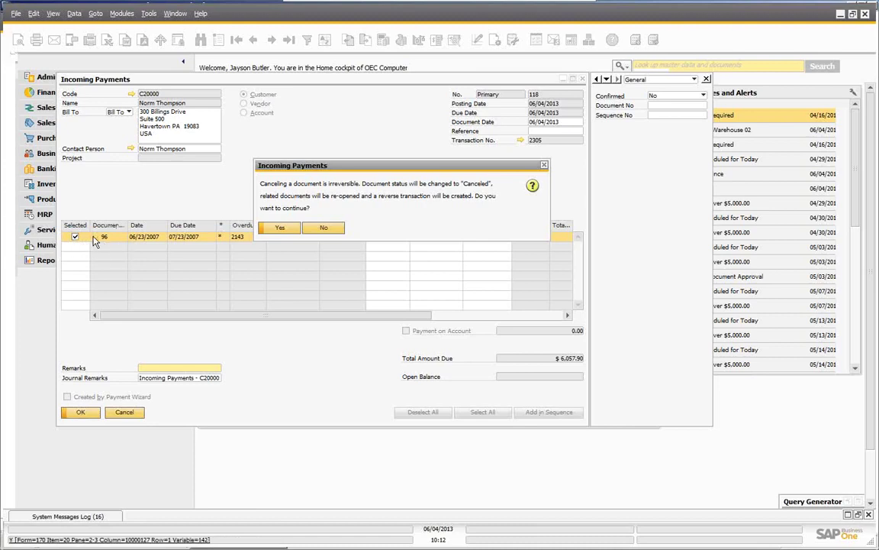
{"action": "left_click", "coordinate": [324, 229]}
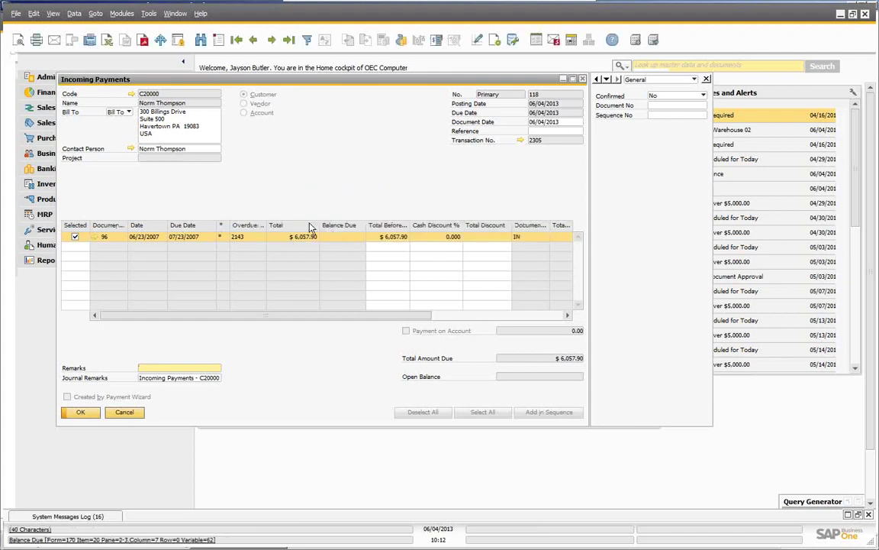
Step: Check the A/R invoice linked to the $6,057.90 incoming payment, and cancel the payment even though its check was deposited
{"action": "left_click", "coordinate": [97, 237]}
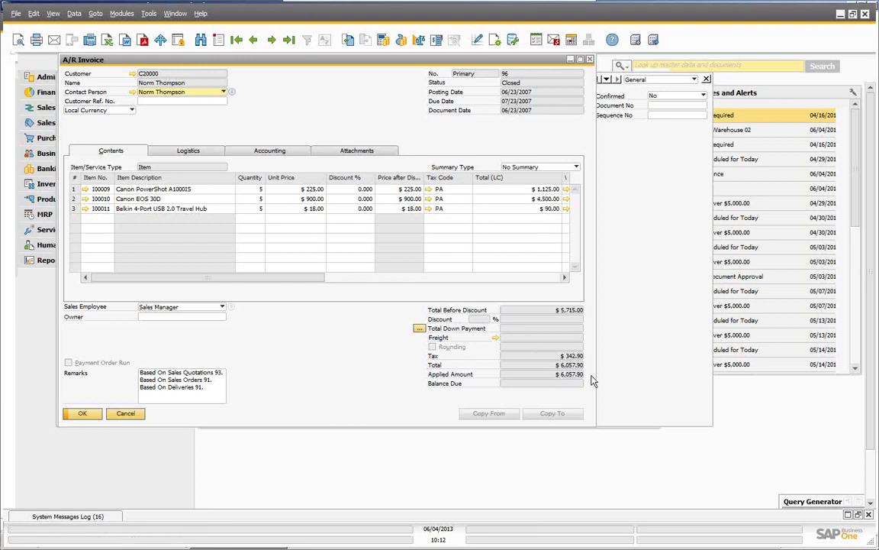
{"action": "left_click", "coordinate": [82, 413]}
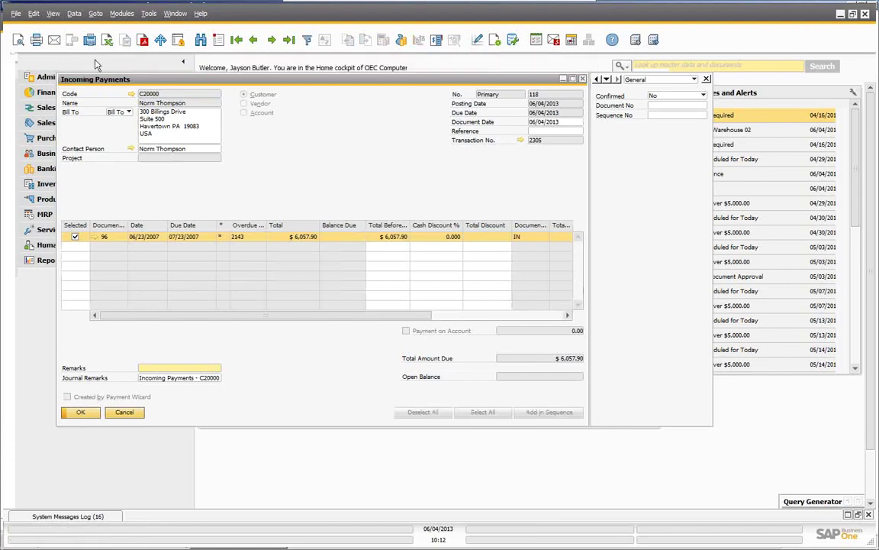
{"action": "left_click", "coordinate": [73, 13]}
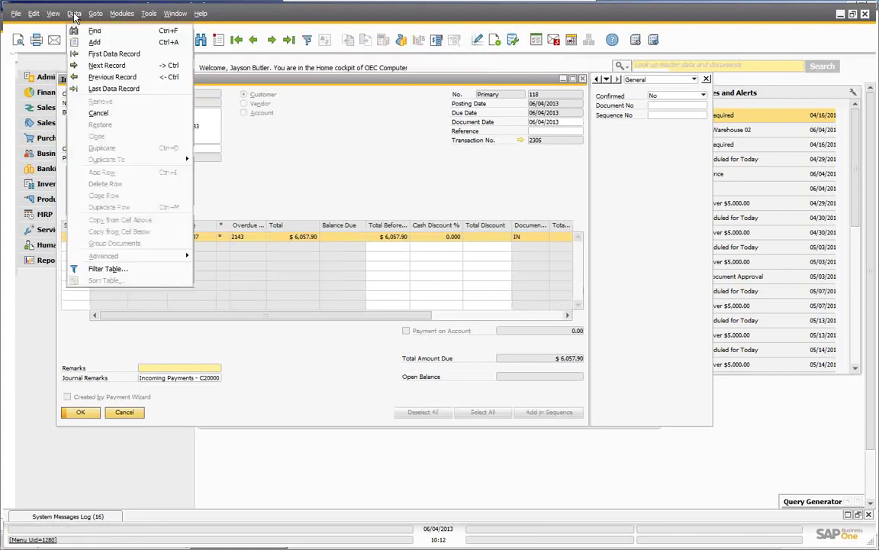
{"action": "left_click", "coordinate": [97, 114]}
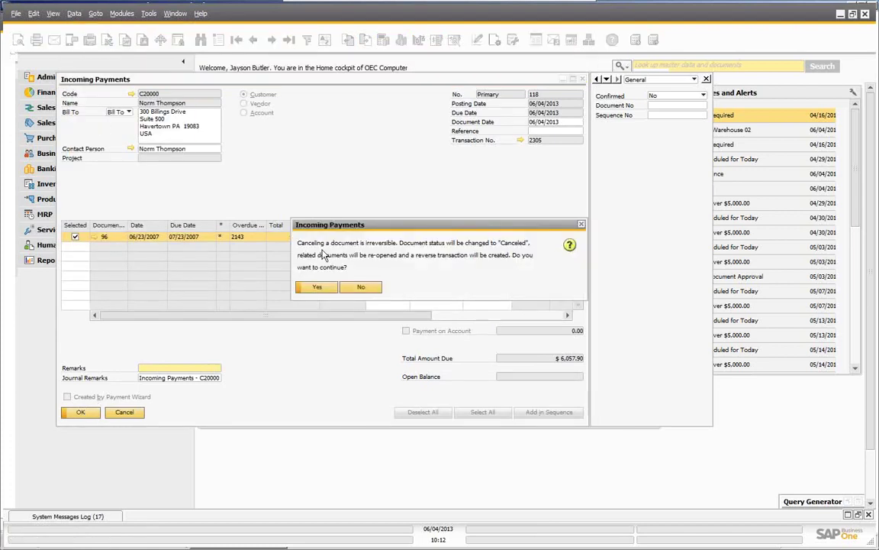
{"action": "left_click", "coordinate": [318, 287]}
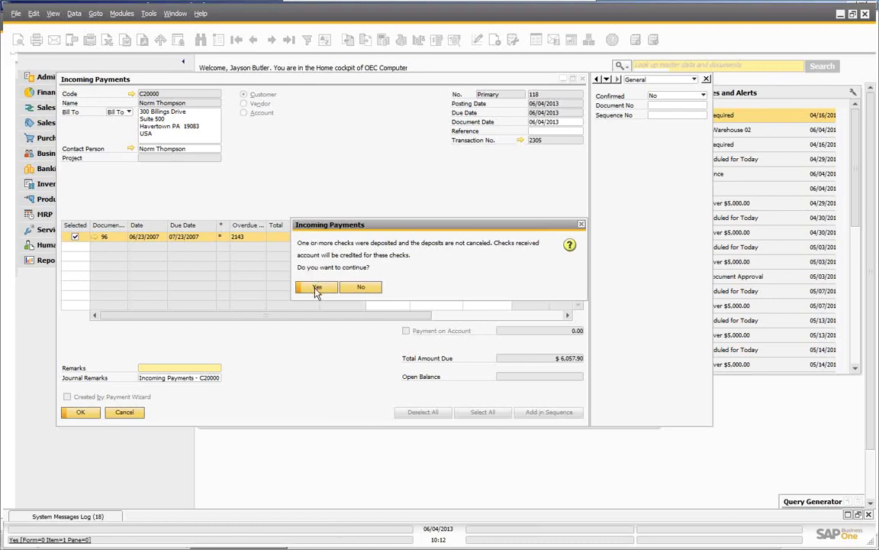
{"action": "left_click", "coordinate": [316, 289]}
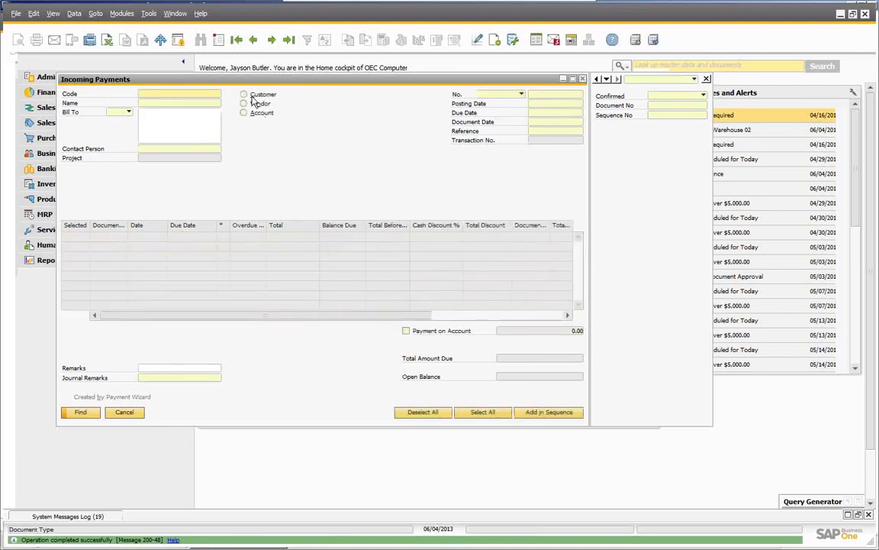
Step: Reopen the canceled incoming payment and examine its linked A/R invoice, original journal entry and the reversing journal entry
{"action": "left_click", "coordinate": [255, 40]}
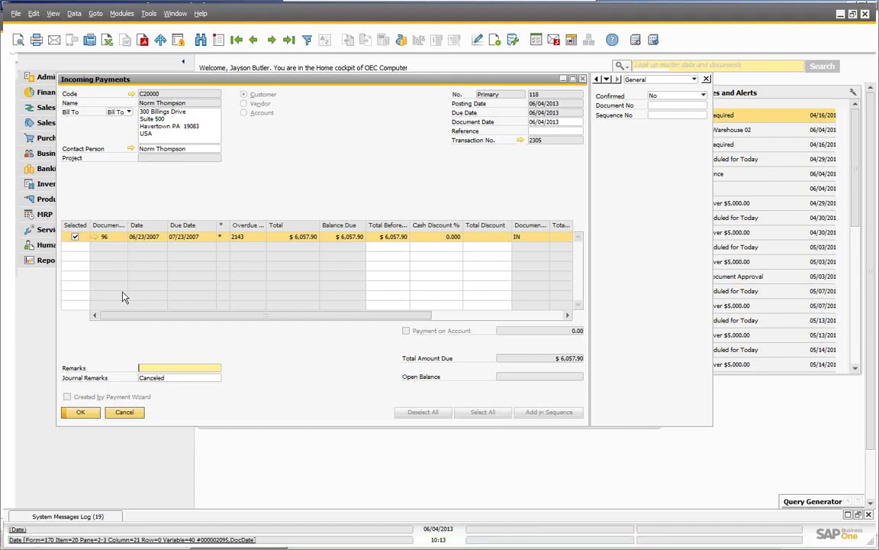
{"action": "left_click", "coordinate": [95, 237]}
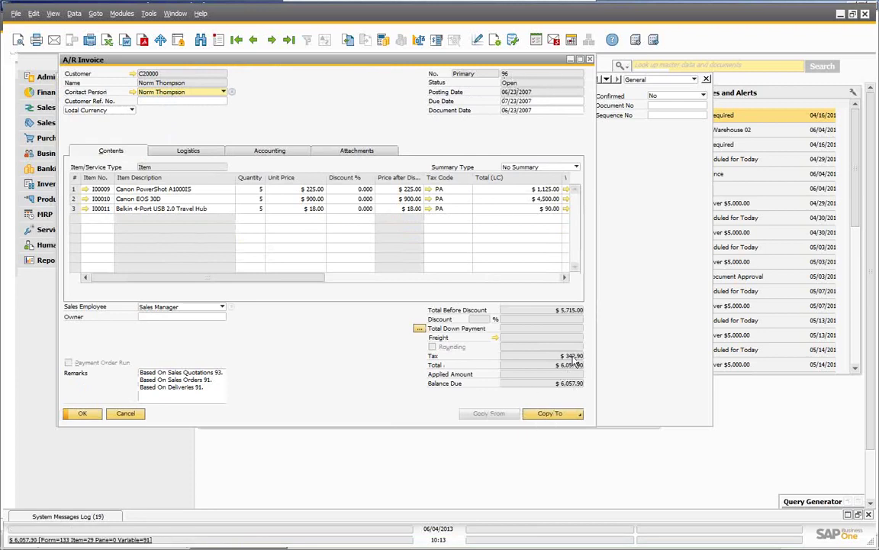
{"action": "left_click", "coordinate": [84, 413]}
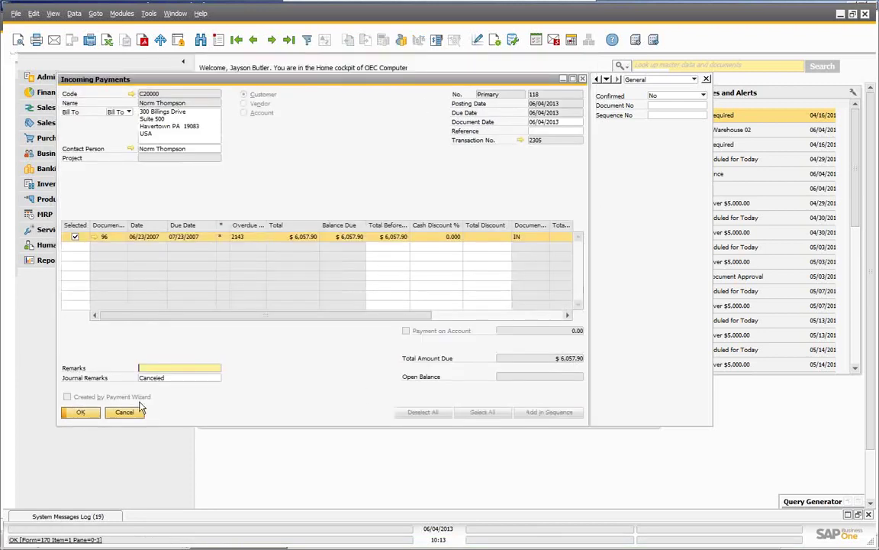
{"action": "left_click", "coordinate": [519, 140]}
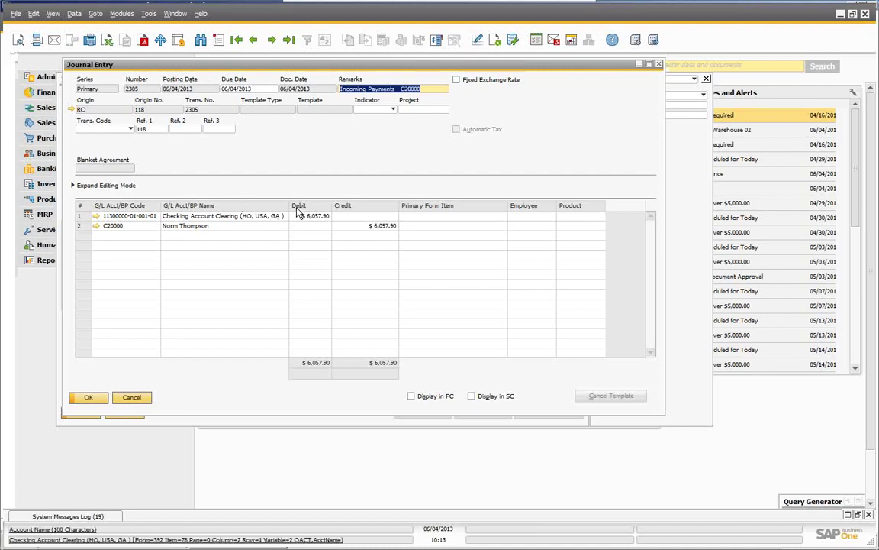
{"action": "left_click", "coordinate": [288, 41]}
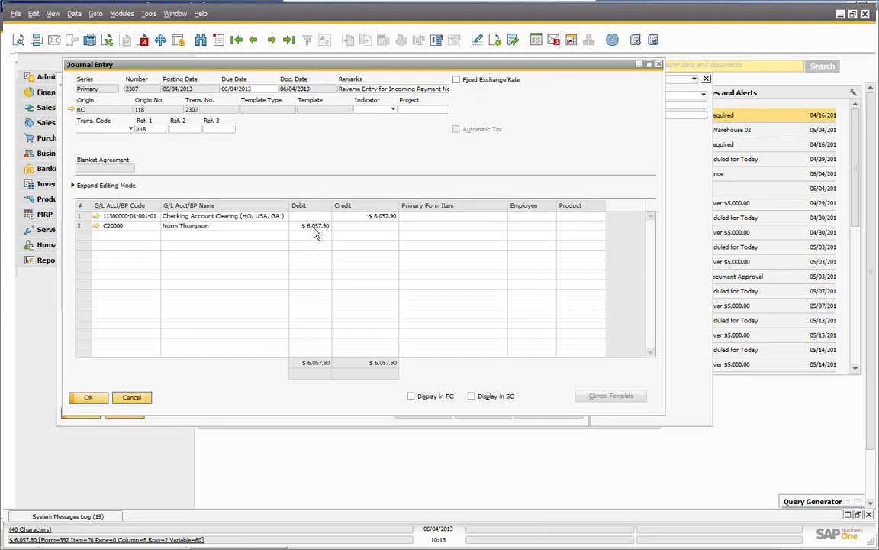
Step: Compare the reversing journal entry with the original incoming payment entry, and close the journal entry and the canceled payment
{"action": "left_click", "coordinate": [254, 40]}
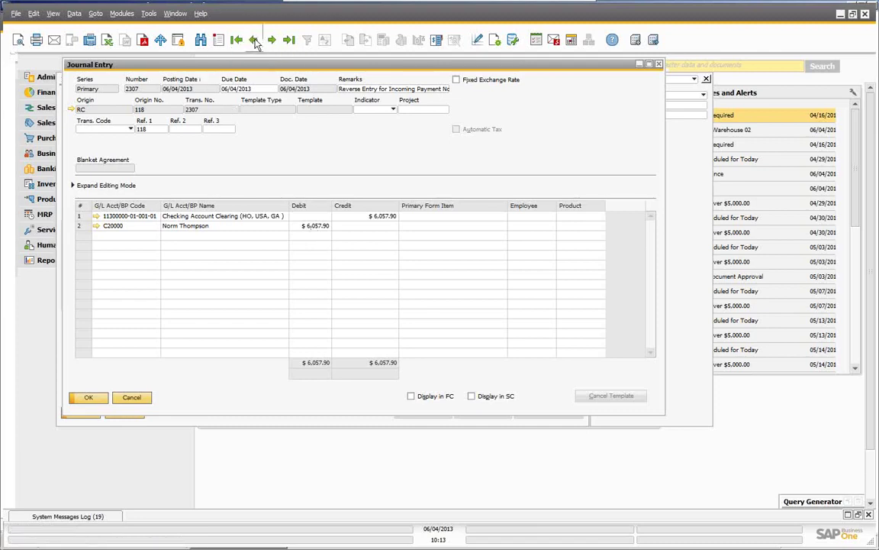
{"action": "left_click", "coordinate": [254, 40]}
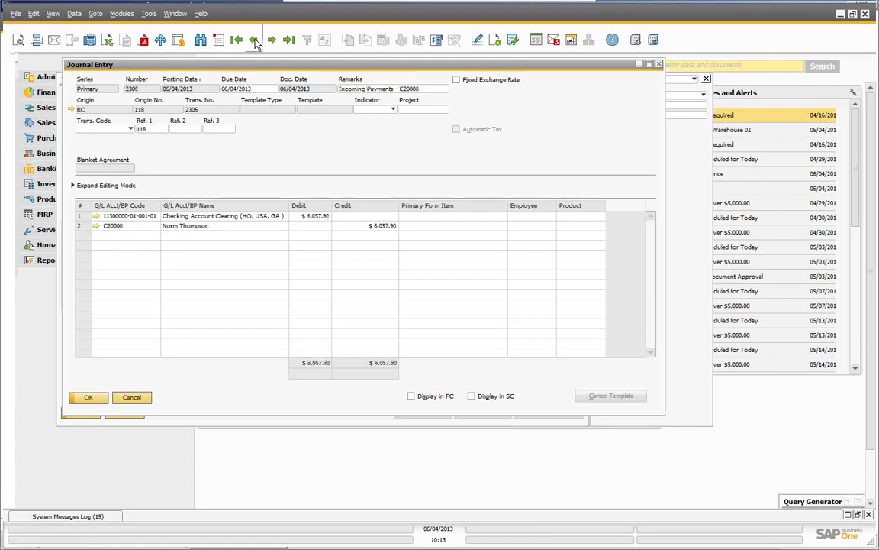
{"action": "mouse_move", "coordinate": [306, 221]}
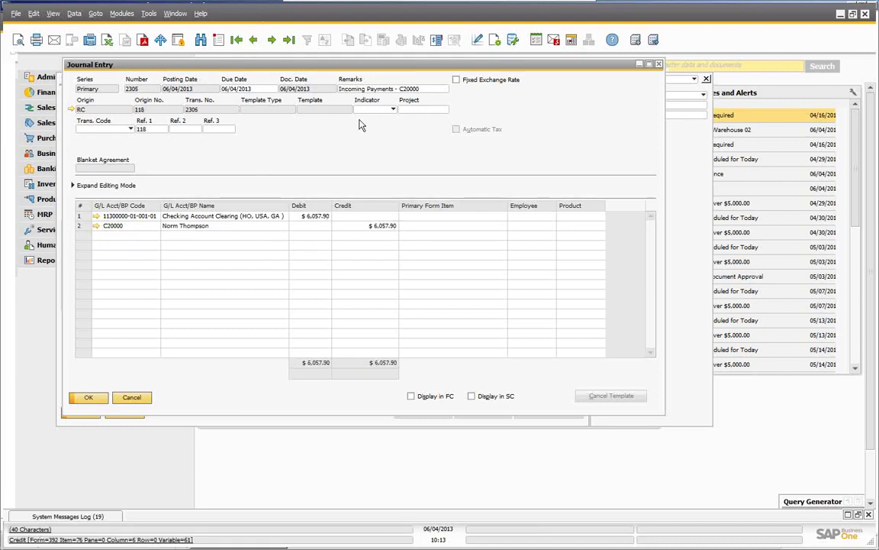
{"action": "left_click", "coordinate": [289, 42]}
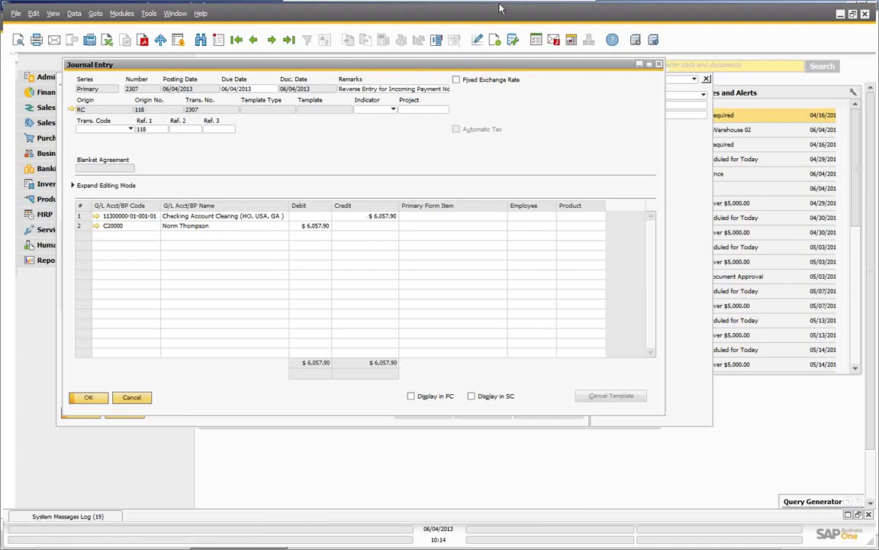
{"action": "left_click", "coordinate": [128, 402]}
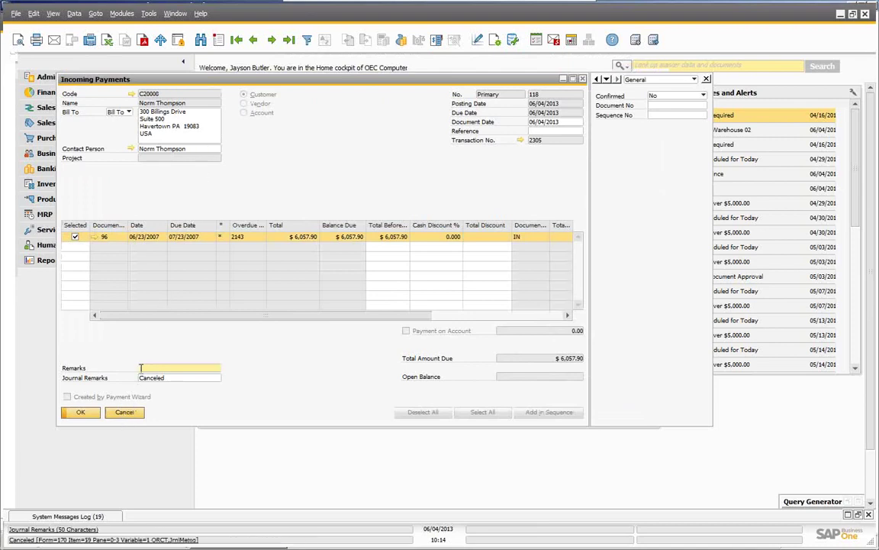
{"action": "left_click", "coordinate": [123, 412]}
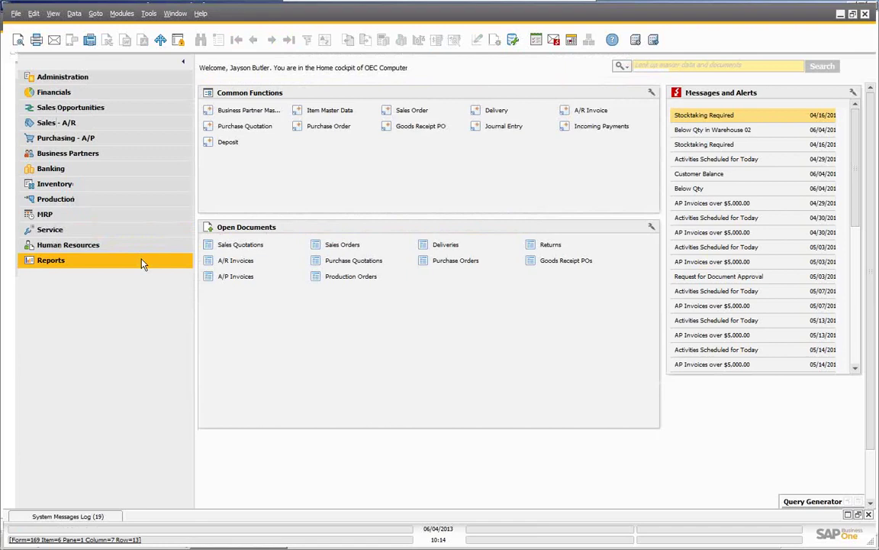
Step: Open the most recent deposit and check which cancellation options are available for it
{"action": "left_click", "coordinate": [228, 143]}
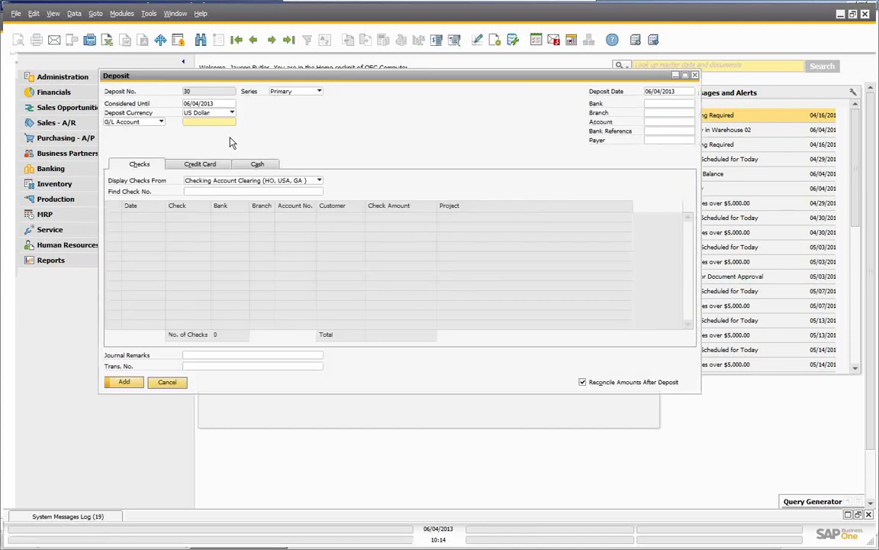
{"action": "left_click", "coordinate": [289, 41]}
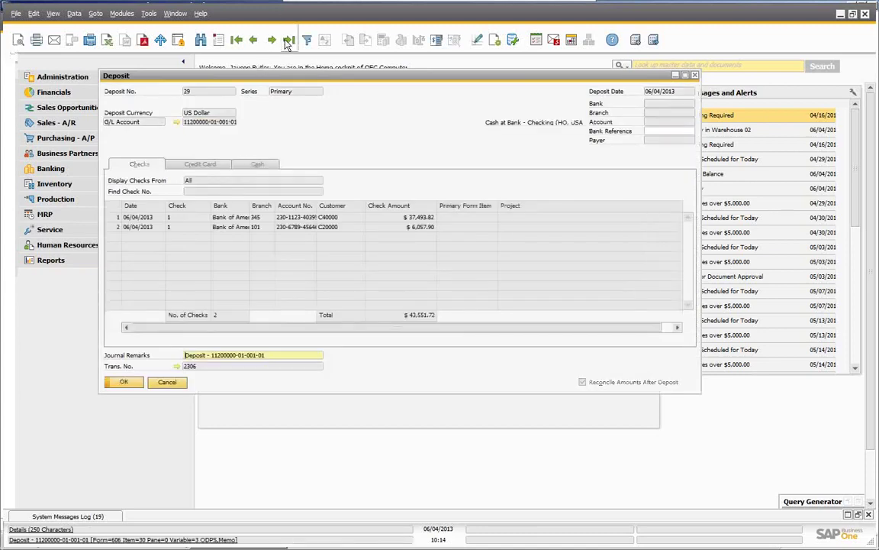
{"action": "left_click", "coordinate": [75, 14]}
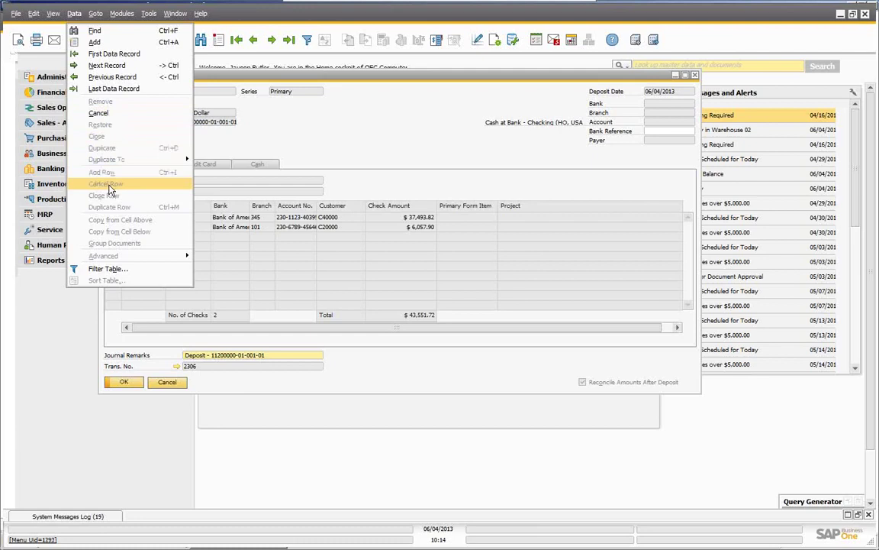
{"action": "left_click", "coordinate": [377, 120]}
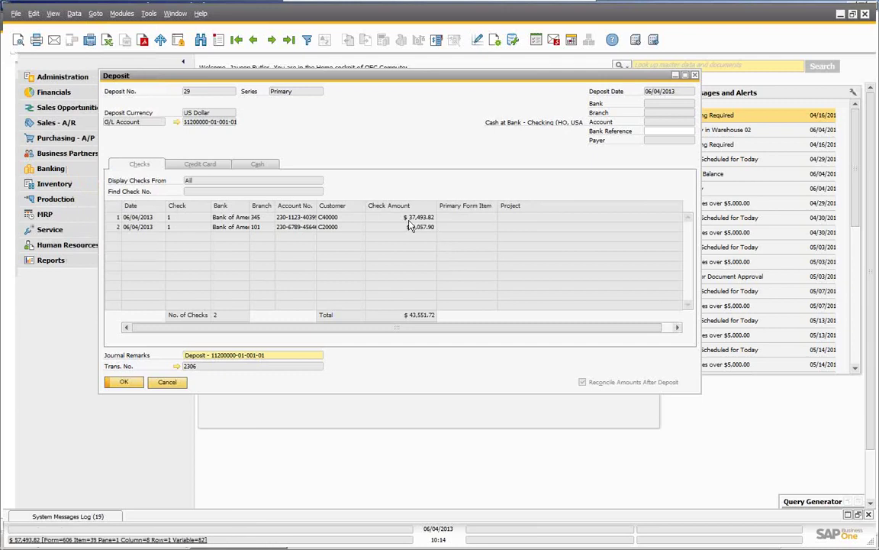
Step: Cancel only the $6,057.90 check row in the deposit, accepting the irreversible partial cancellation and the check's change to Canceled status
{"action": "left_click", "coordinate": [116, 228]}
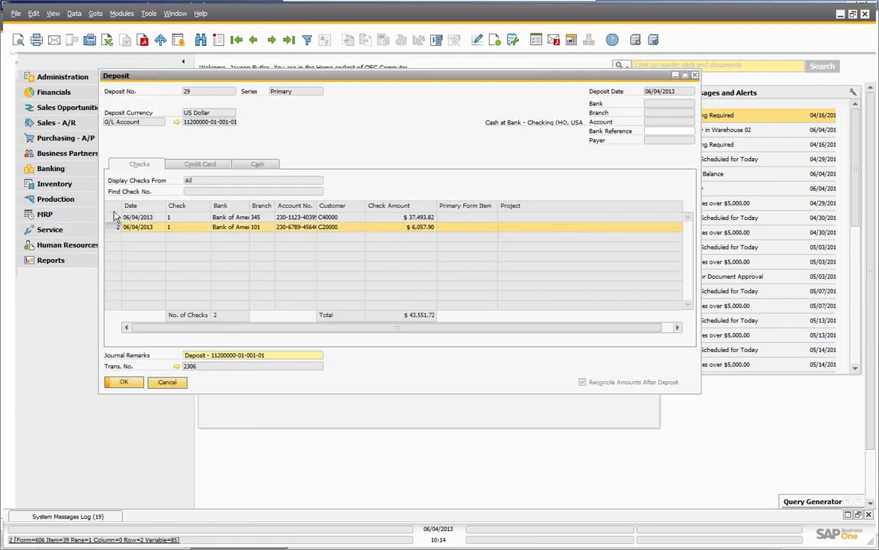
{"action": "left_click", "coordinate": [72, 14]}
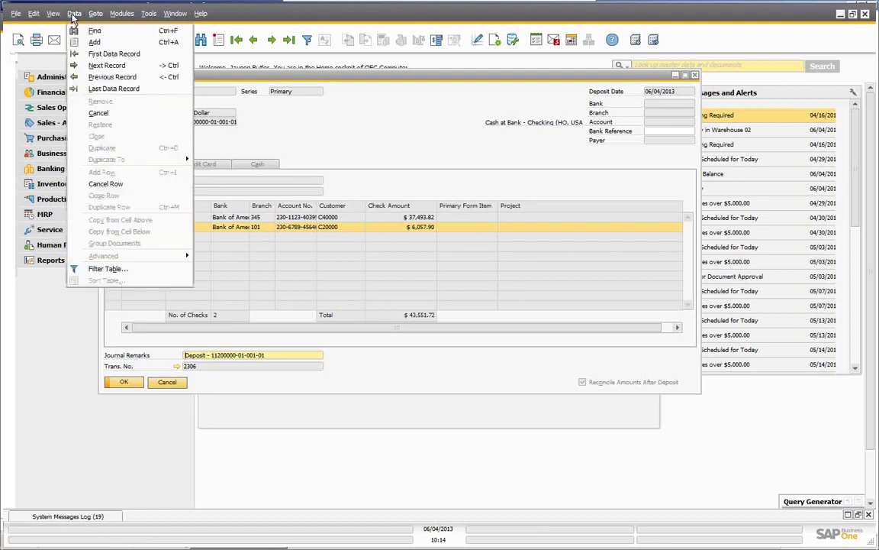
{"action": "left_click", "coordinate": [107, 185]}
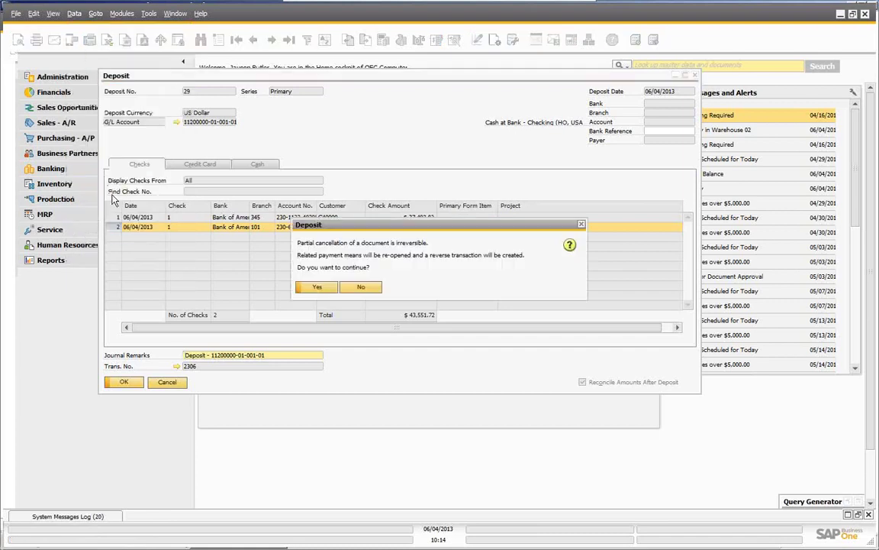
{"action": "left_click_drag", "start_coordinate": [365, 229], "coordinate": [388, 272]}
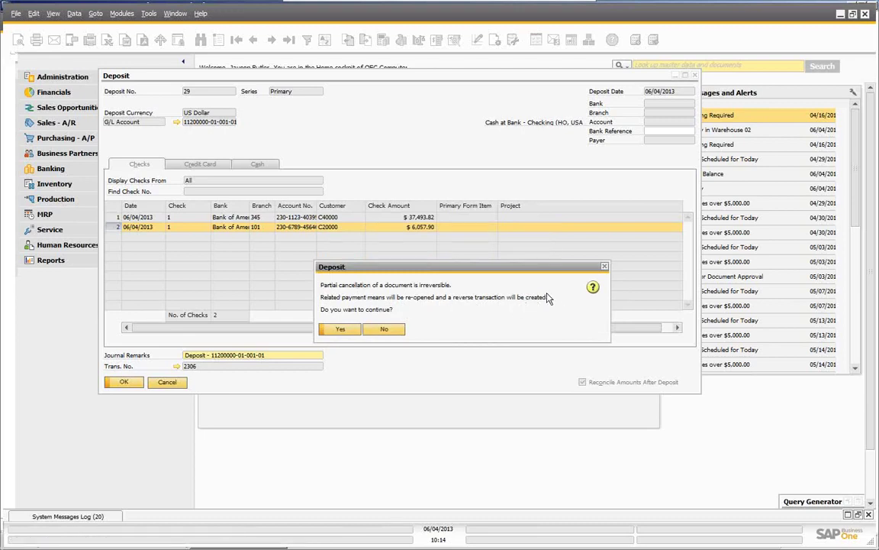
{"action": "left_click", "coordinate": [342, 329]}
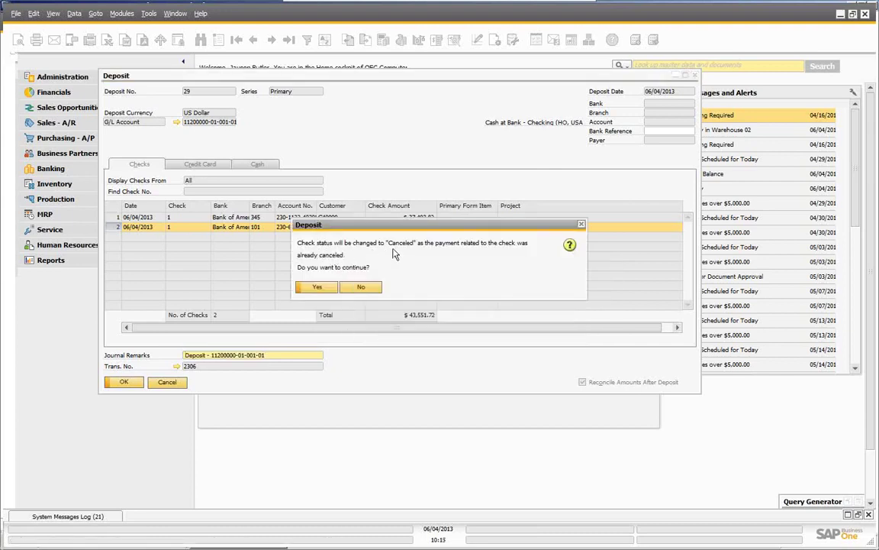
{"action": "left_click", "coordinate": [318, 288]}
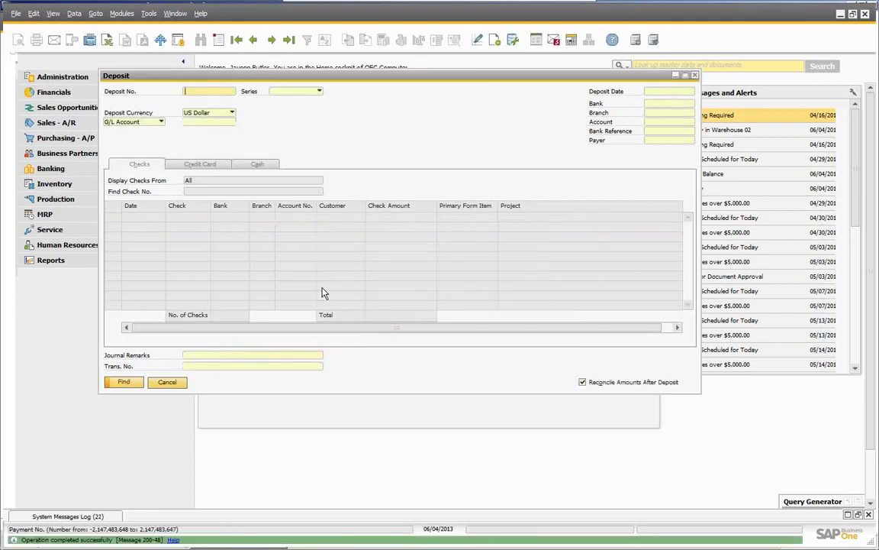
Step: Review the newest deposit document, and examine the journal entry of the original two-check deposit
{"action": "left_click", "coordinate": [289, 39]}
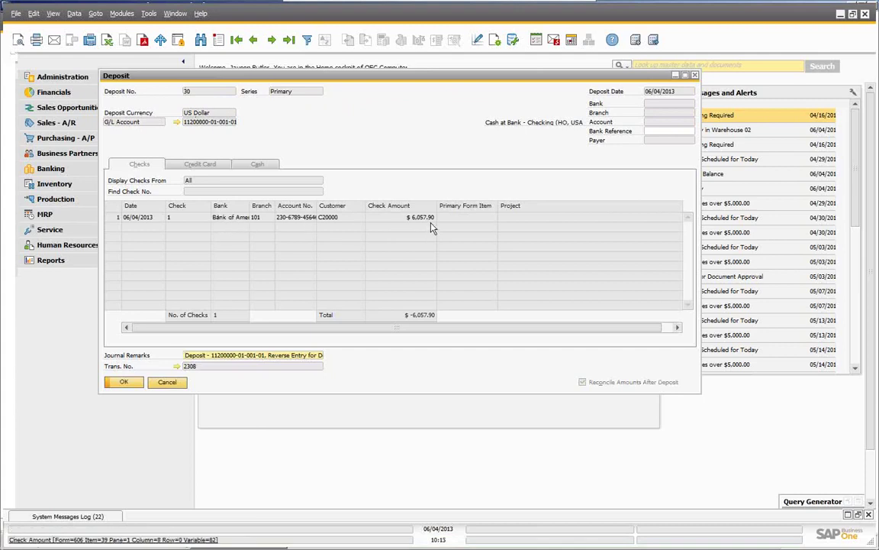
{"action": "left_click", "coordinate": [255, 40]}
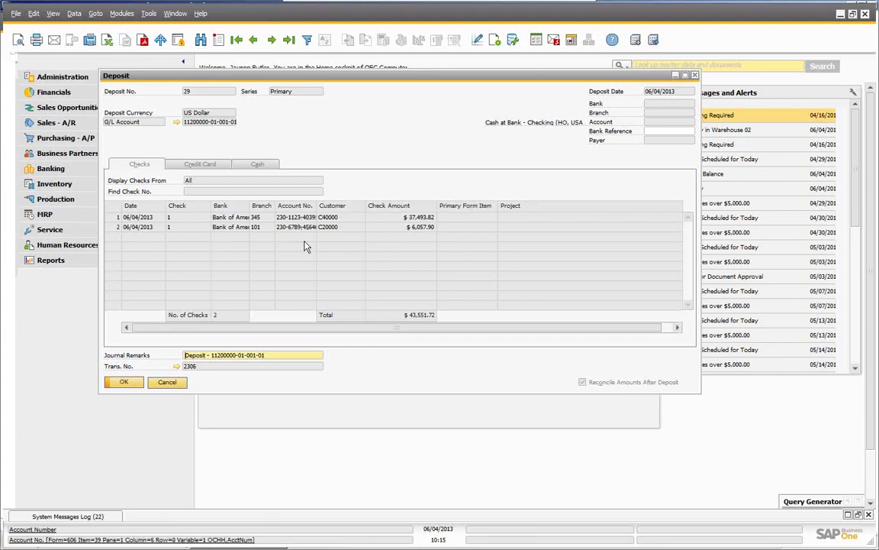
{"action": "left_click", "coordinate": [176, 367]}
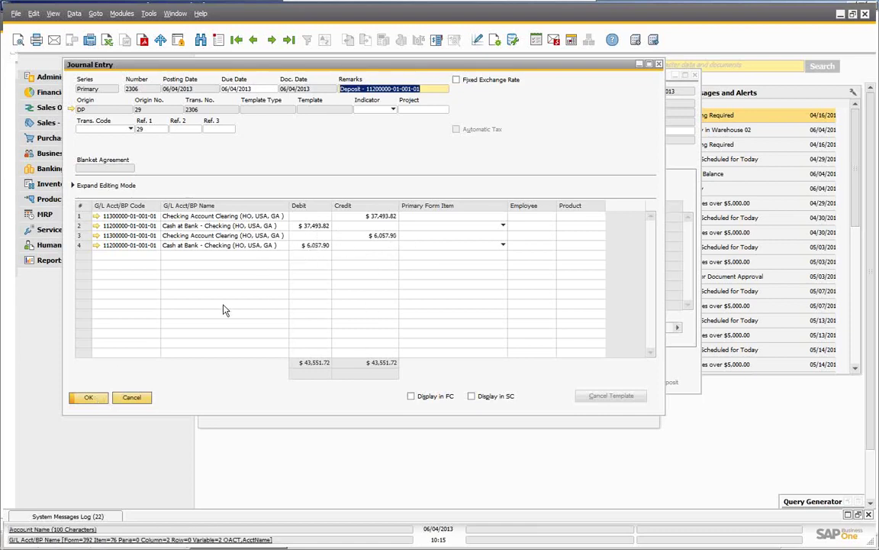
{"action": "left_click", "coordinate": [88, 397]}
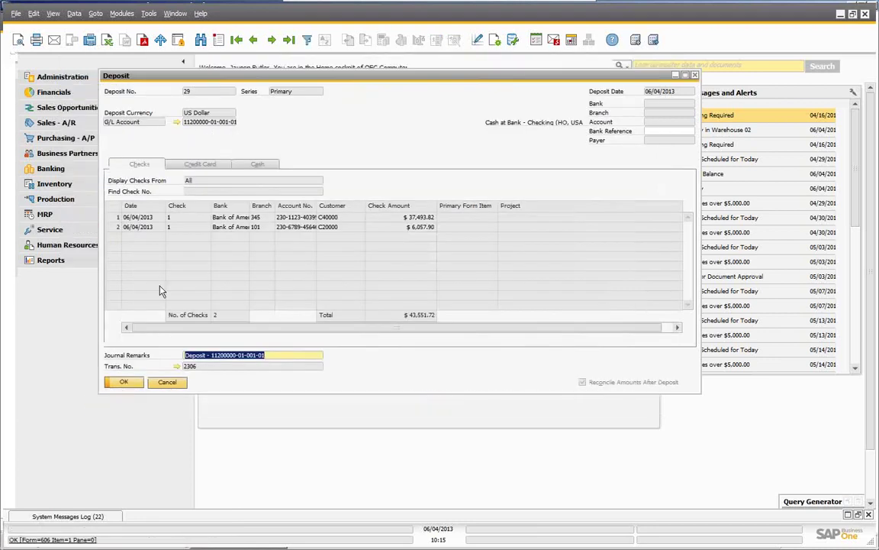
Step: Examine the journal entry of the $6,057.90 deposit reversal and compare it with the payment reversal and original deposit entries
{"action": "left_click", "coordinate": [289, 40]}
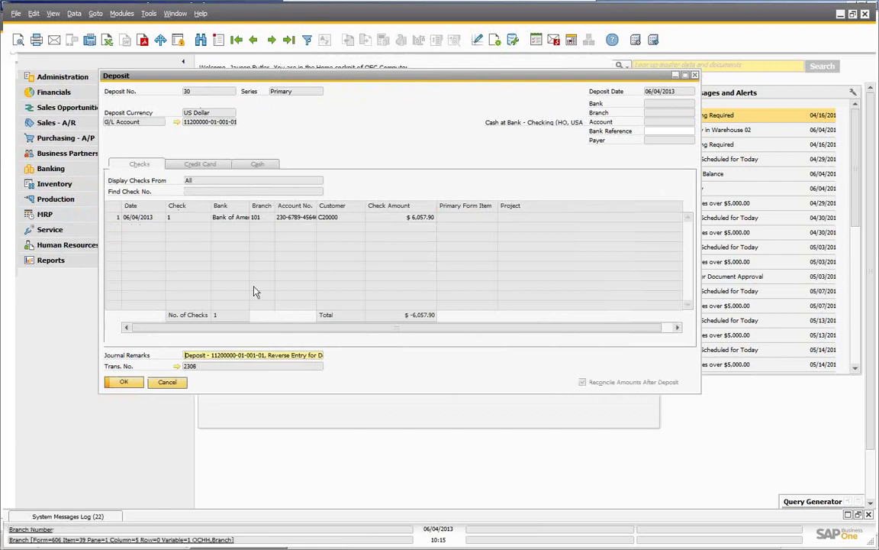
{"action": "left_click", "coordinate": [176, 367]}
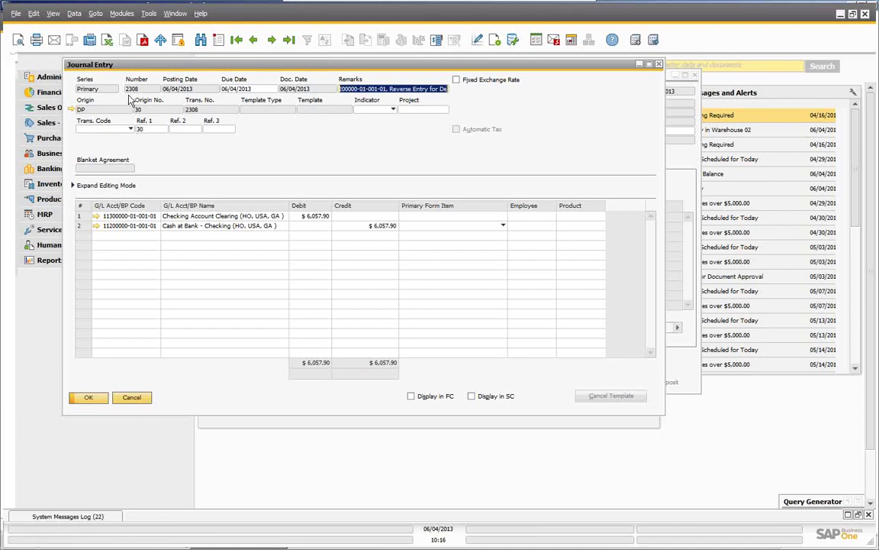
{"action": "left_click", "coordinate": [253, 40]}
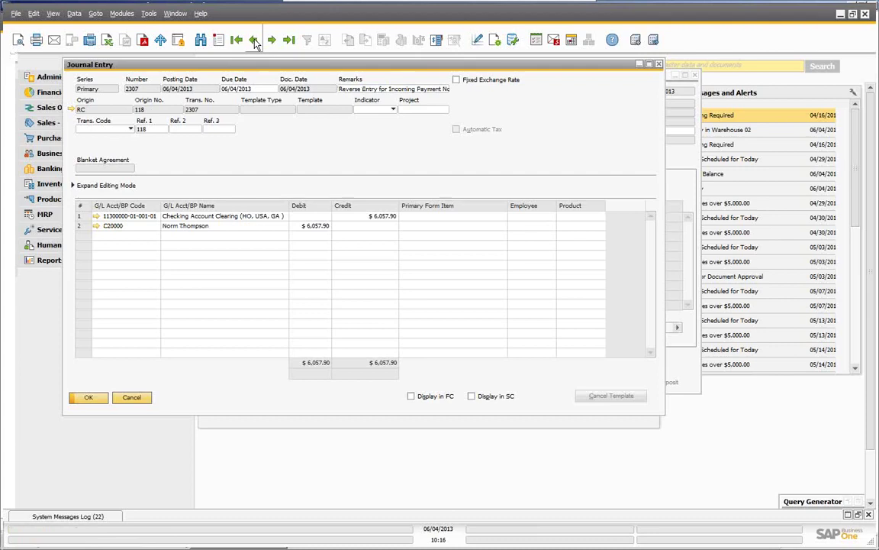
{"action": "left_click", "coordinate": [254, 40]}
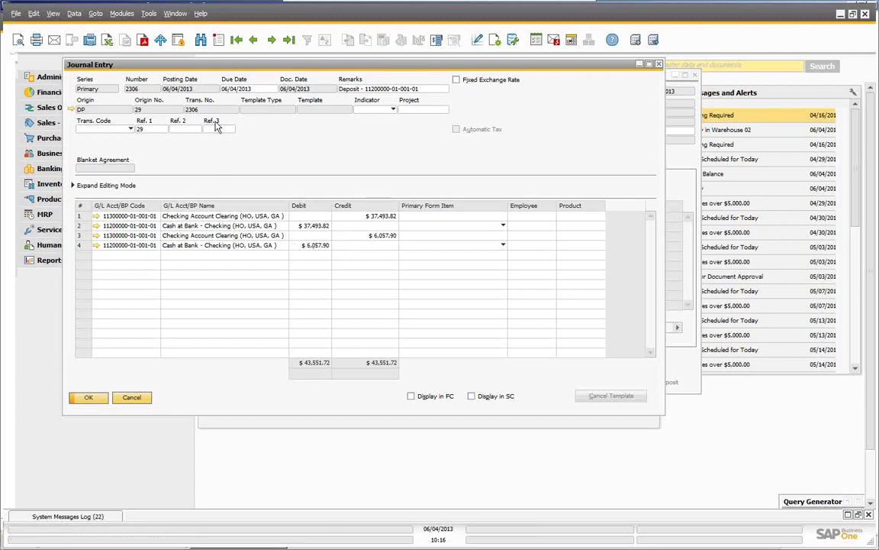
{"action": "left_click", "coordinate": [288, 40]}
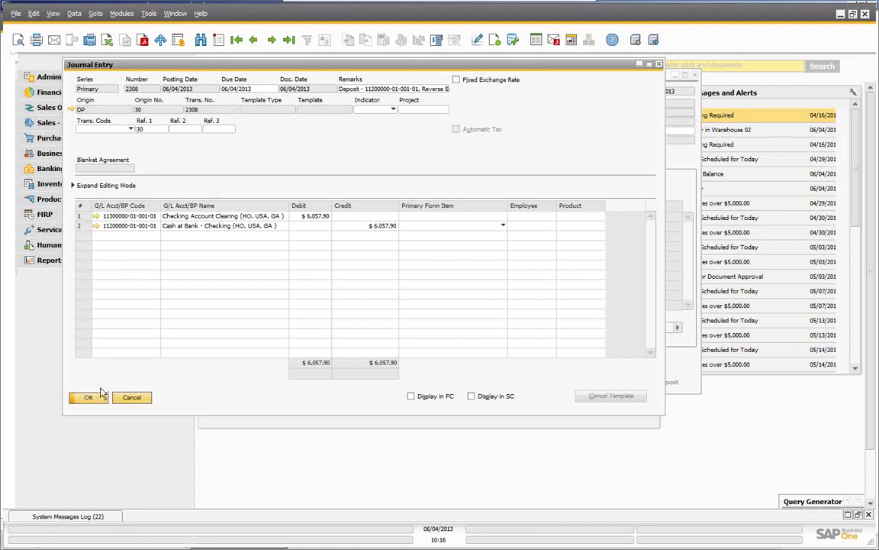
{"action": "left_click", "coordinate": [129, 399]}
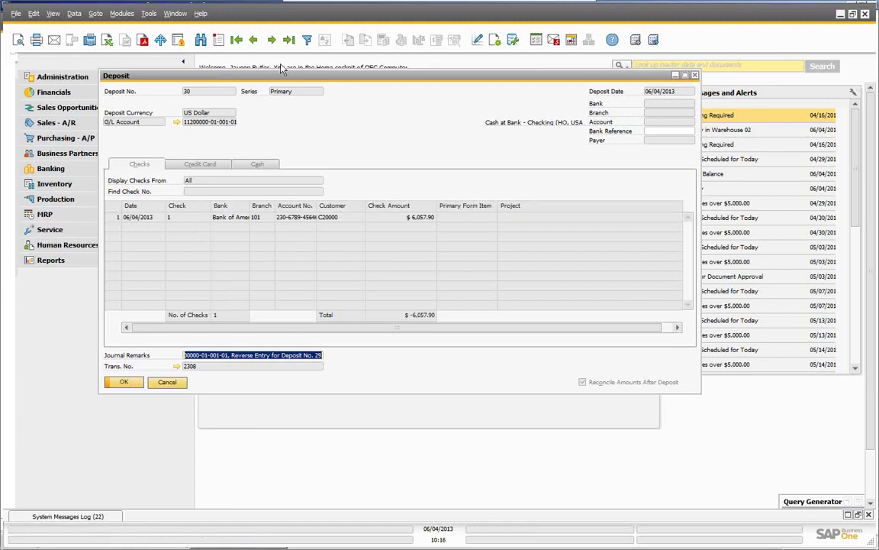
Step: Return to the original two-check deposit and cancel the entire document, accepting the irreversible cancellation
{"action": "left_click", "coordinate": [253, 41]}
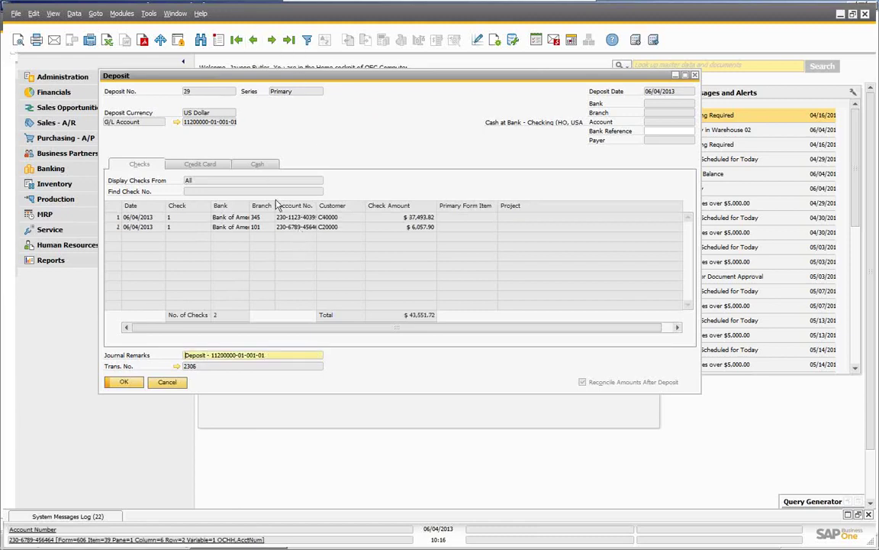
{"action": "left_click", "coordinate": [74, 13]}
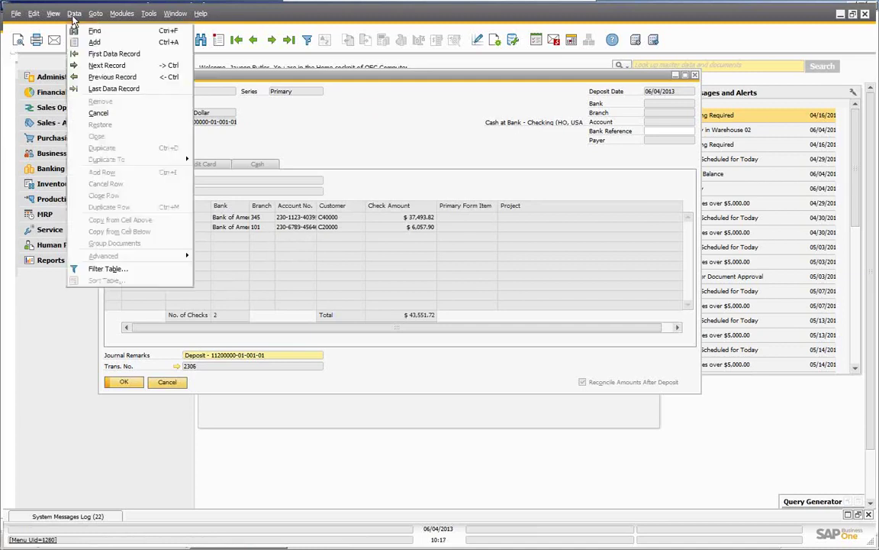
{"action": "left_click", "coordinate": [97, 114]}
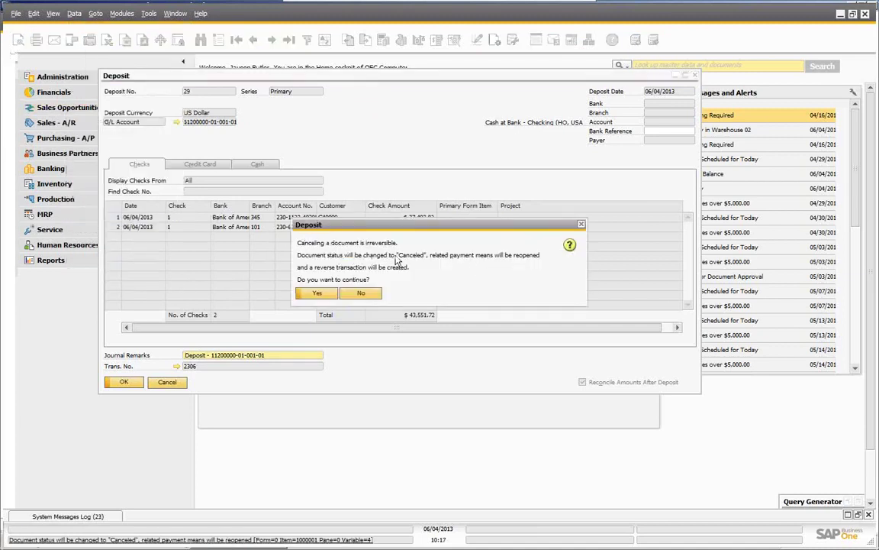
{"action": "left_click", "coordinate": [317, 294]}
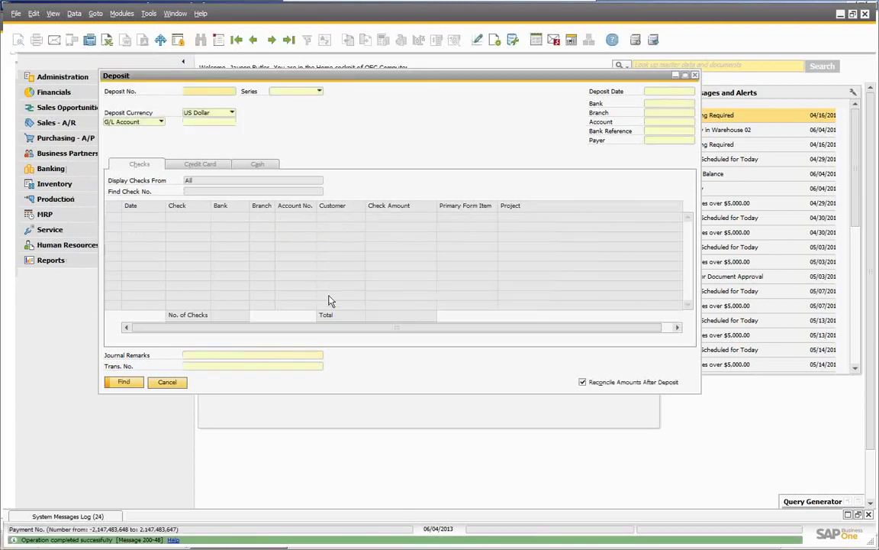
Step: Review the newest deposit document and compare it with the earlier $6,057.90 reversal and the canceled original deposit
{"action": "left_click", "coordinate": [289, 40]}
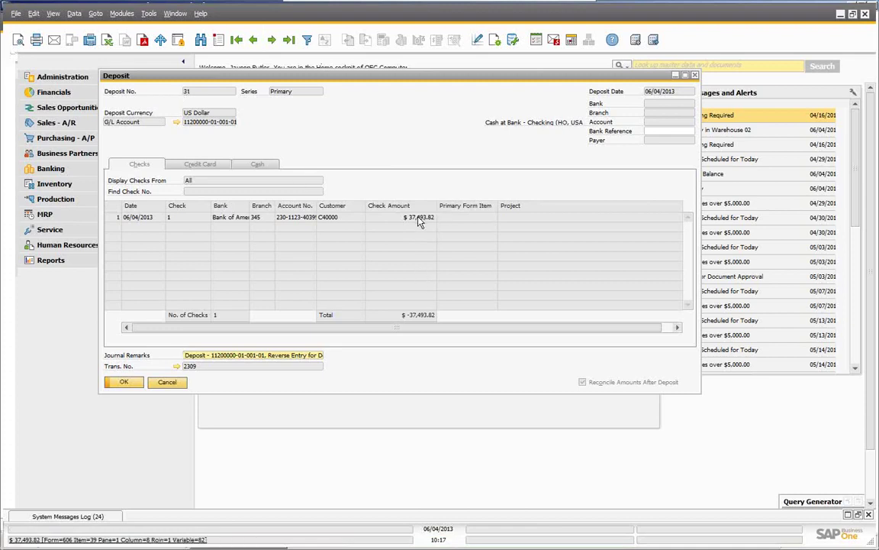
{"action": "left_click", "coordinate": [254, 42]}
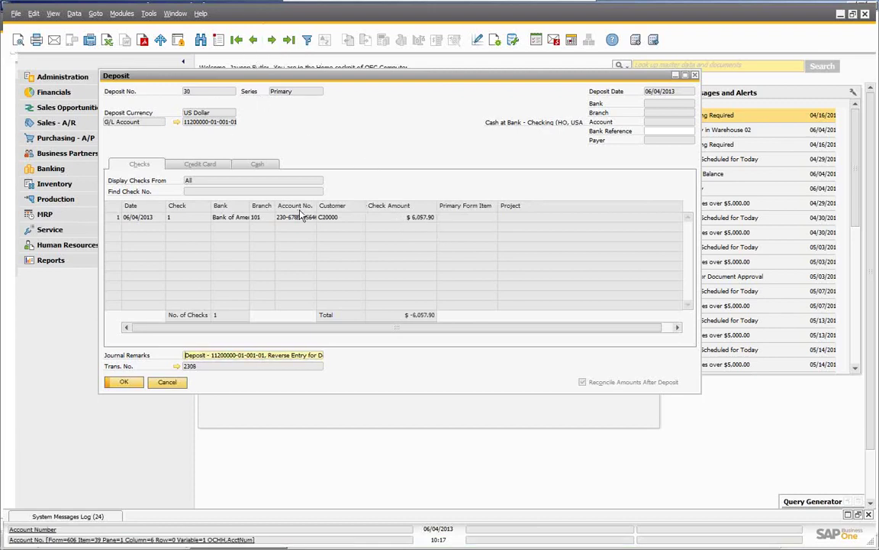
{"action": "left_click", "coordinate": [254, 40]}
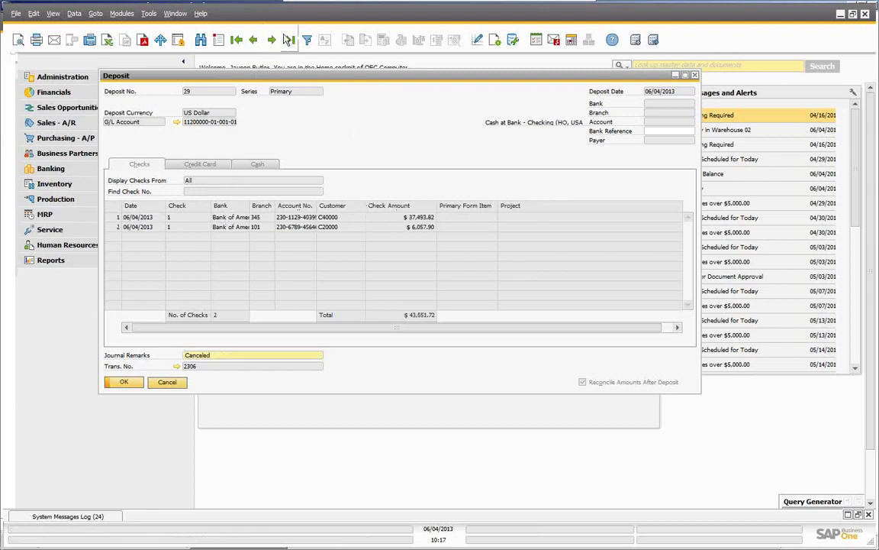
{"action": "left_click", "coordinate": [289, 40]}
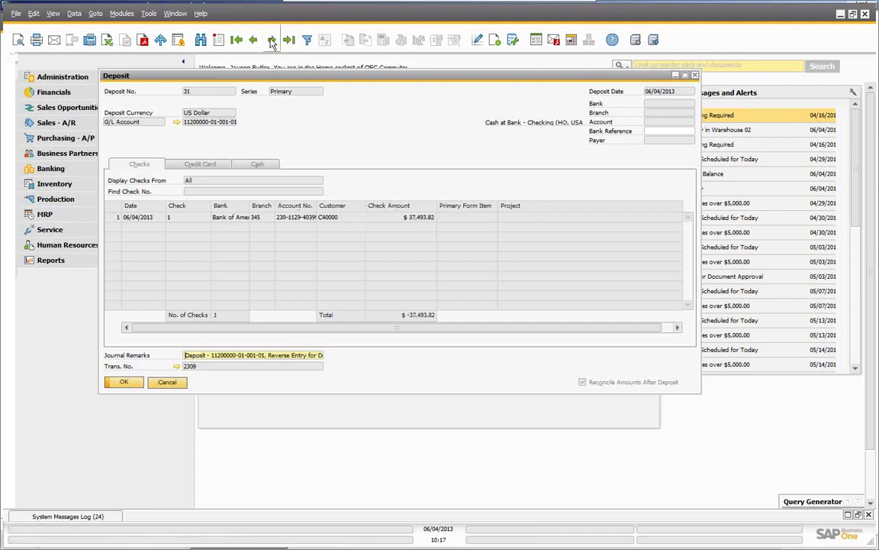
{"action": "left_click", "coordinate": [255, 42]}
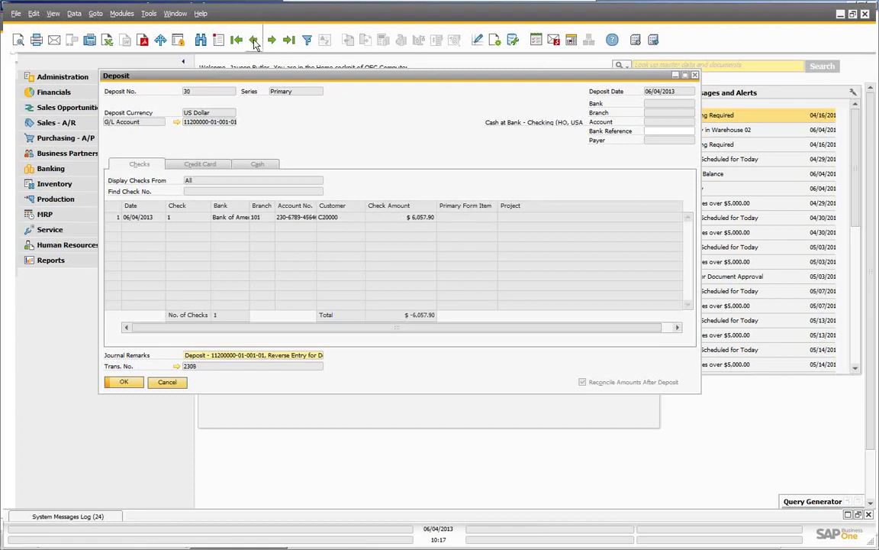
Step: Return to the canceled two-check deposit and examine its original journal entry
{"action": "left_click", "coordinate": [255, 42]}
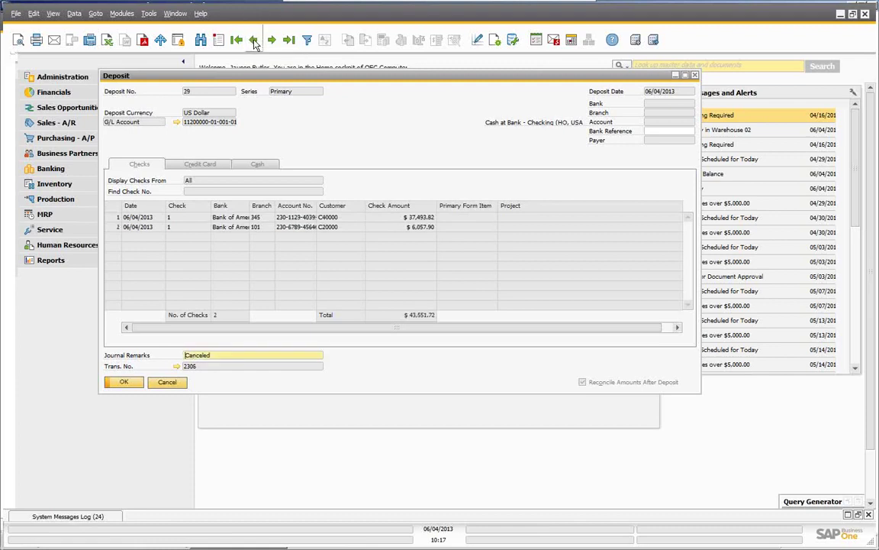
{"action": "left_click", "coordinate": [177, 367]}
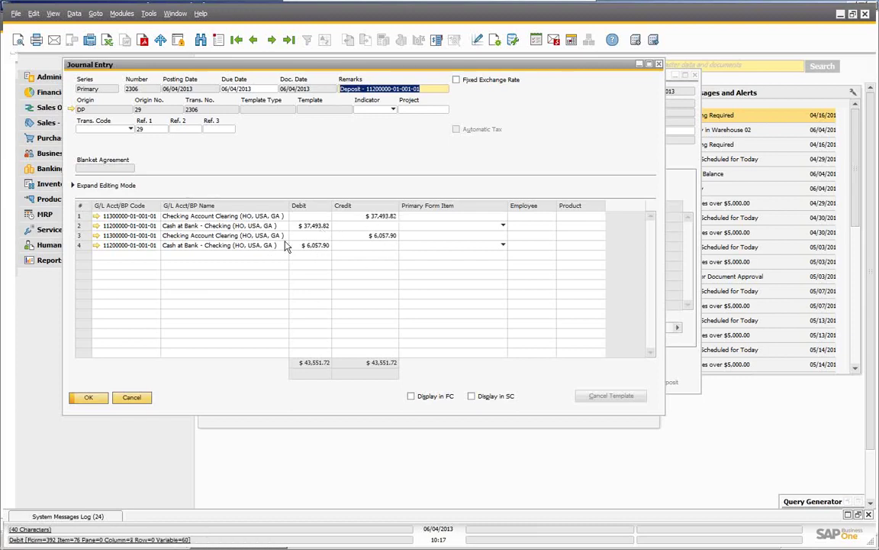
{"action": "left_click", "coordinate": [88, 398]}
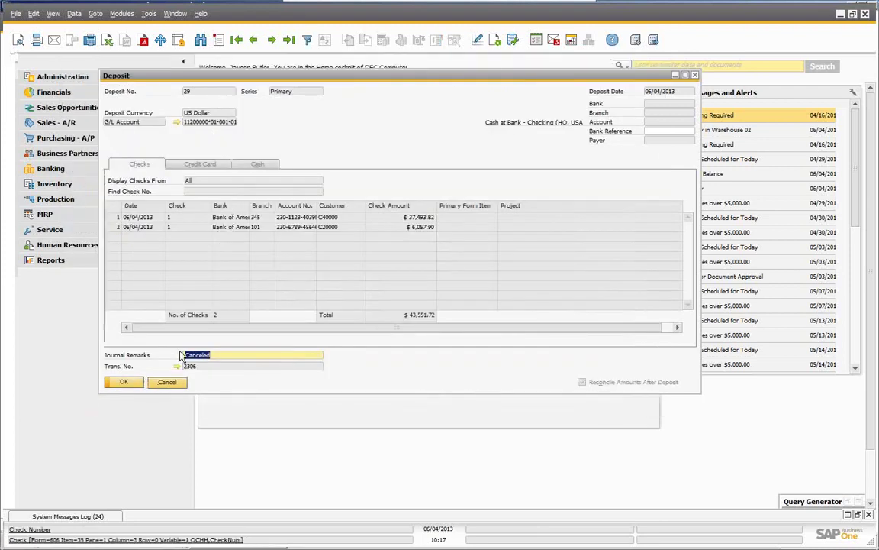
Step: Go forward to the $6,057.90 deposit reversal and examine its journal entry's debit and credit accounts
{"action": "left_click", "coordinate": [271, 40]}
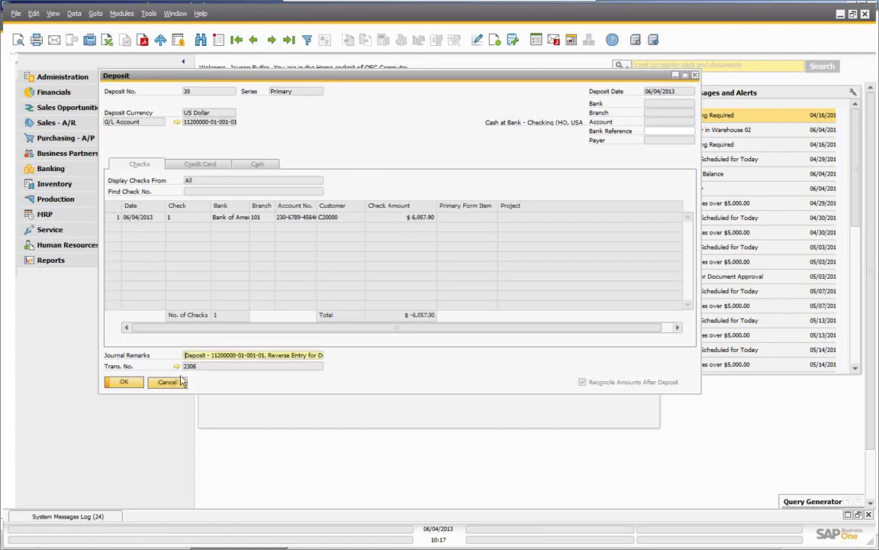
{"action": "left_click", "coordinate": [203, 360]}
{"action": "left_click", "coordinate": [177, 365]}
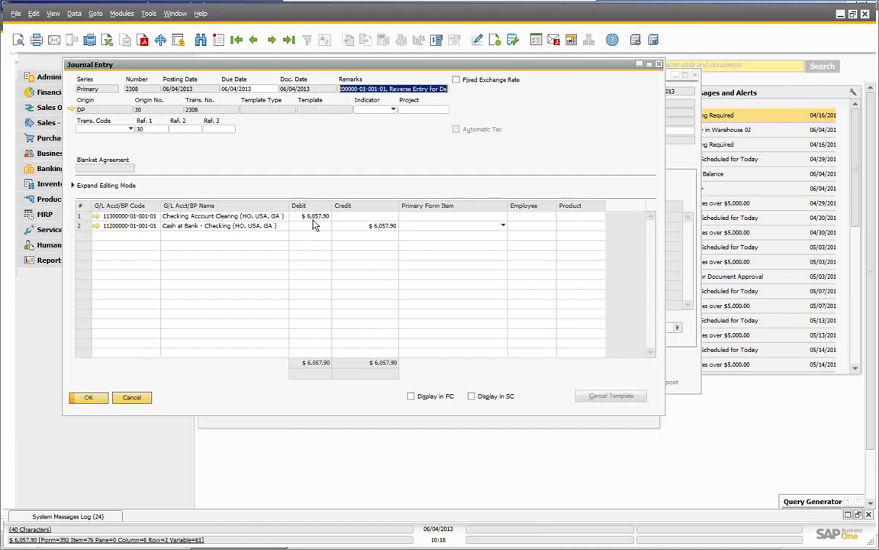
{"action": "left_click", "coordinate": [132, 398]}
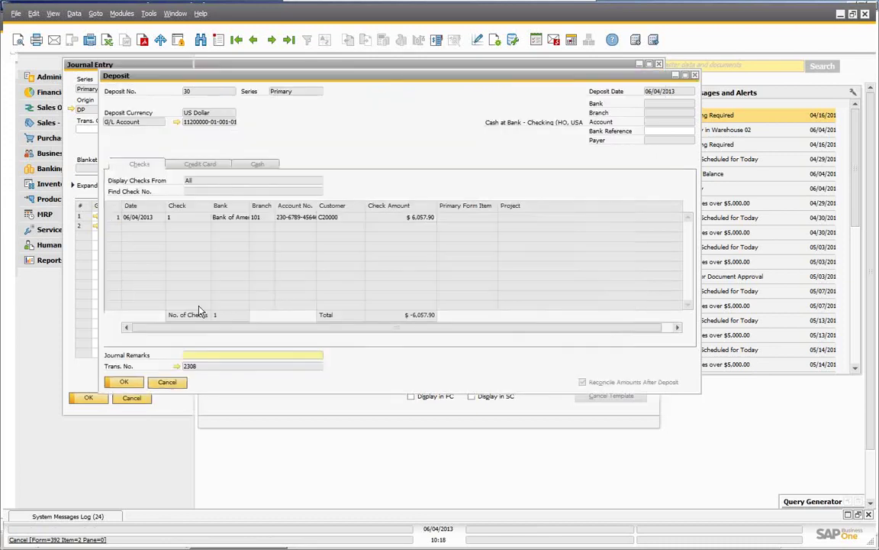
Step: Examine the journal entry of the $37,493.82 deposit reversal, and close the deposit document
{"action": "left_click", "coordinate": [272, 40]}
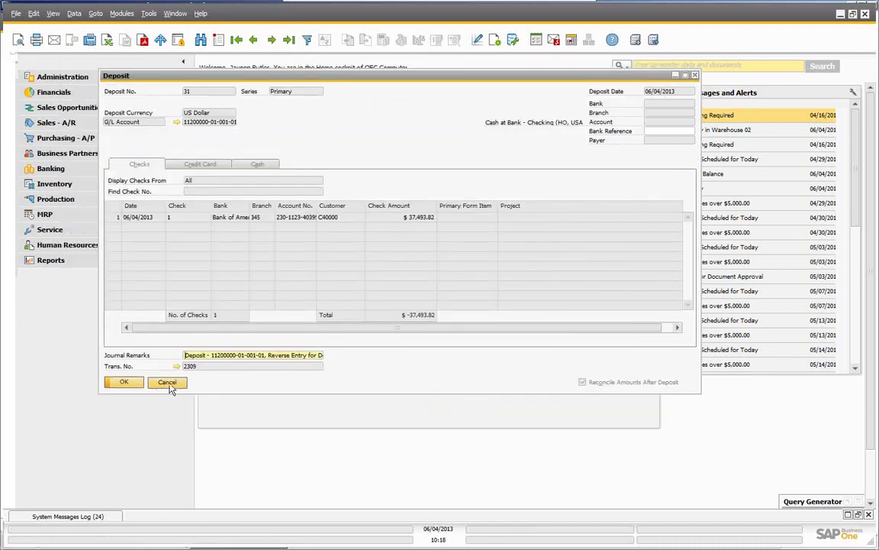
{"action": "left_click", "coordinate": [176, 365]}
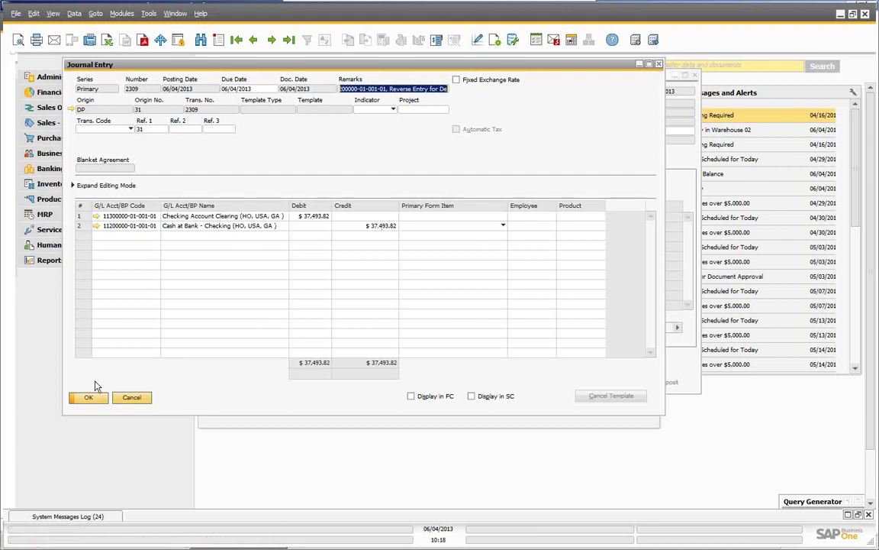
{"action": "left_click", "coordinate": [131, 399]}
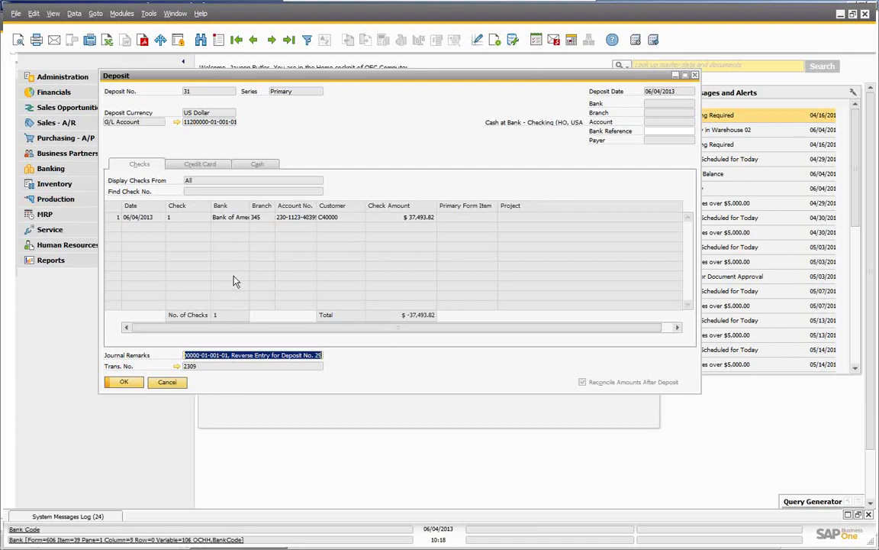
{"action": "left_click", "coordinate": [169, 383]}
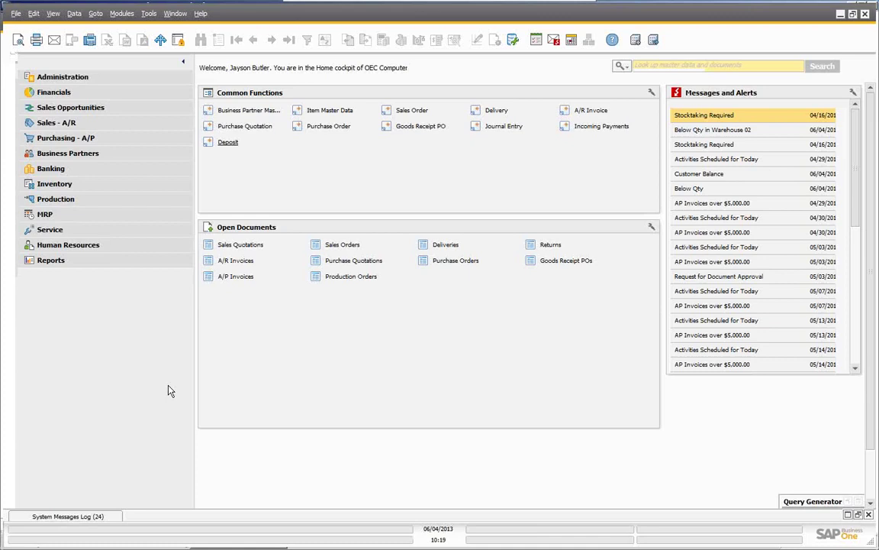
Step: Open a new deposit to review the checks available for depositing and the data commands, and close it without adding
{"action": "left_click", "coordinate": [226, 145]}
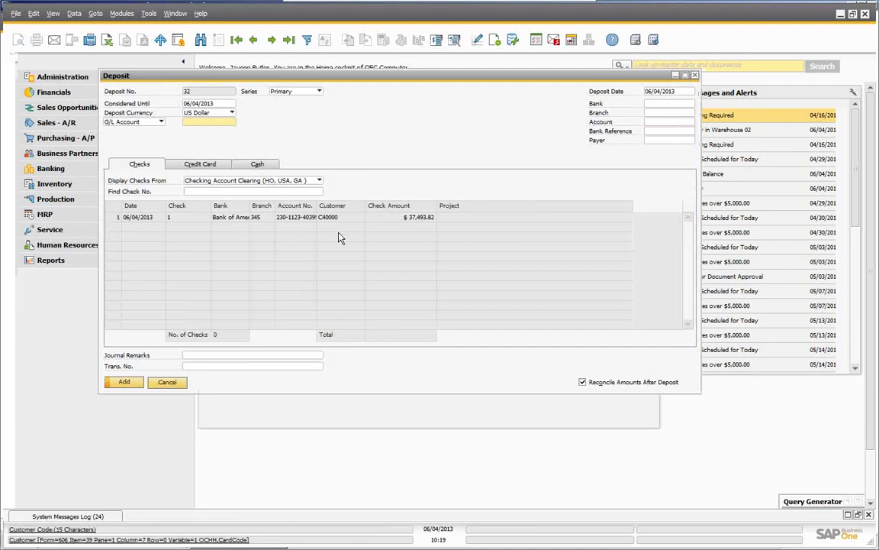
{"action": "left_click", "coordinate": [73, 15]}
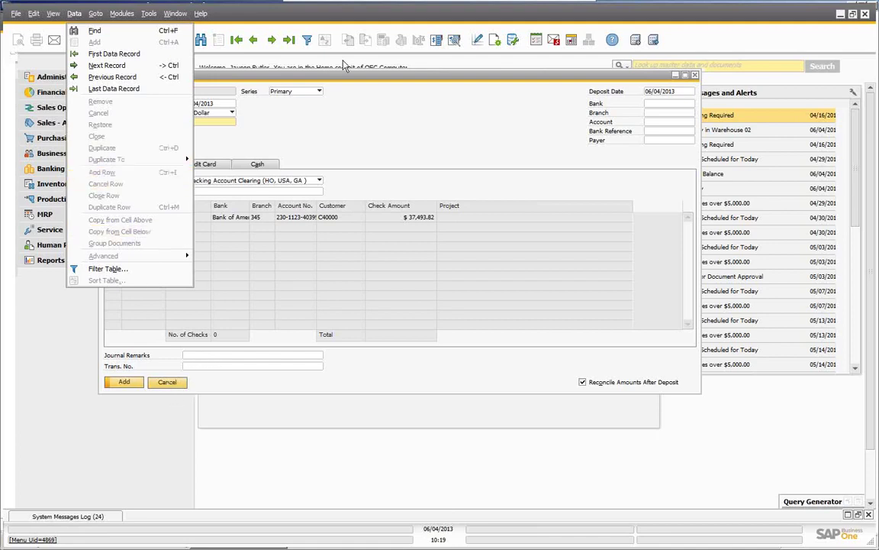
{"action": "left_click", "coordinate": [167, 383]}
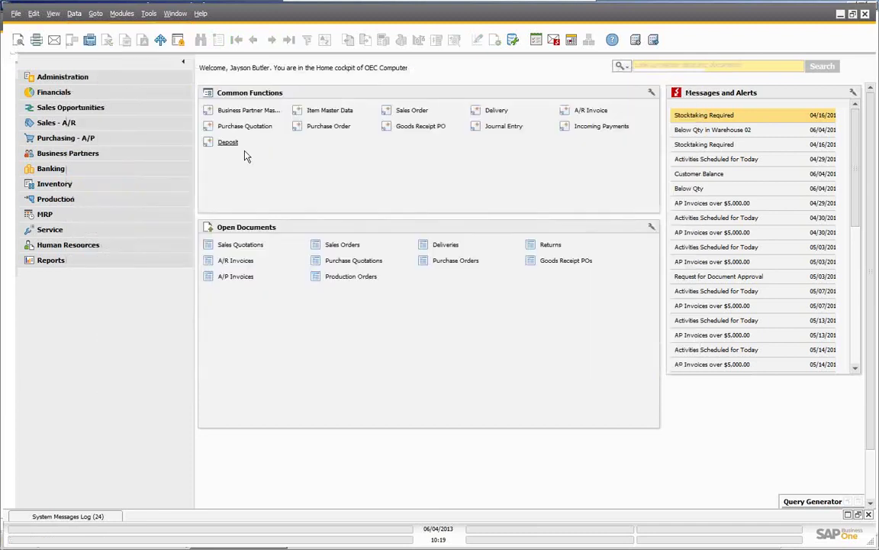
Step: Open the most recent incoming payment, check whether the Cancel command is available for it, and close the payment
{"action": "left_click", "coordinate": [589, 131]}
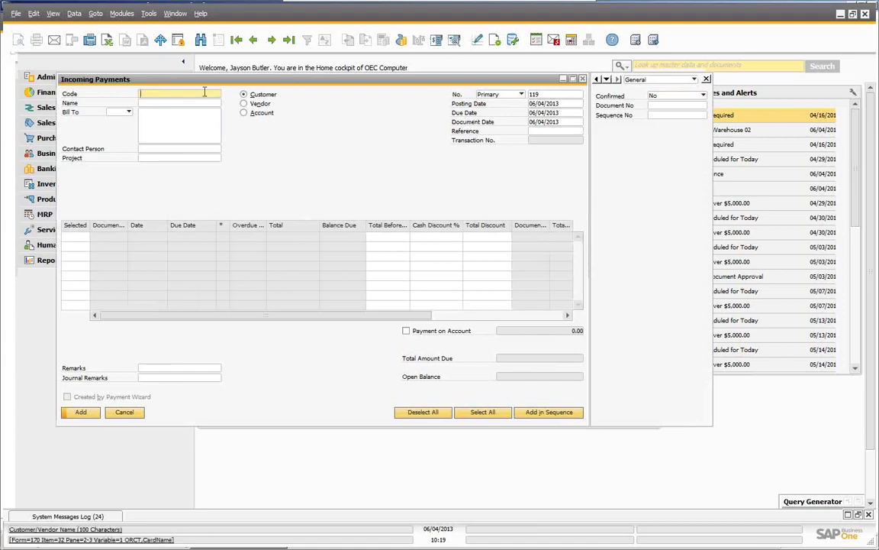
{"action": "left_click", "coordinate": [287, 41]}
{"action": "left_click", "coordinate": [74, 14]}
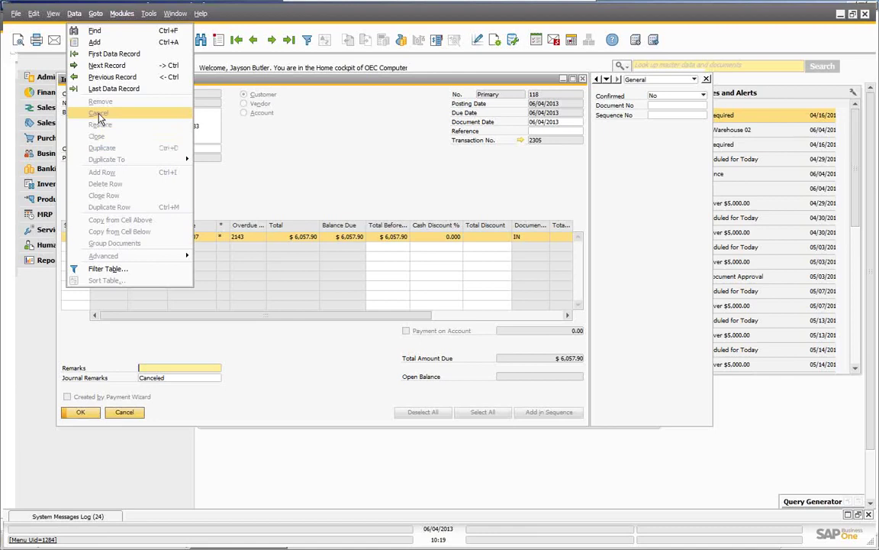
{"action": "left_click", "coordinate": [294, 144]}
{"action": "left_click", "coordinate": [125, 411]}
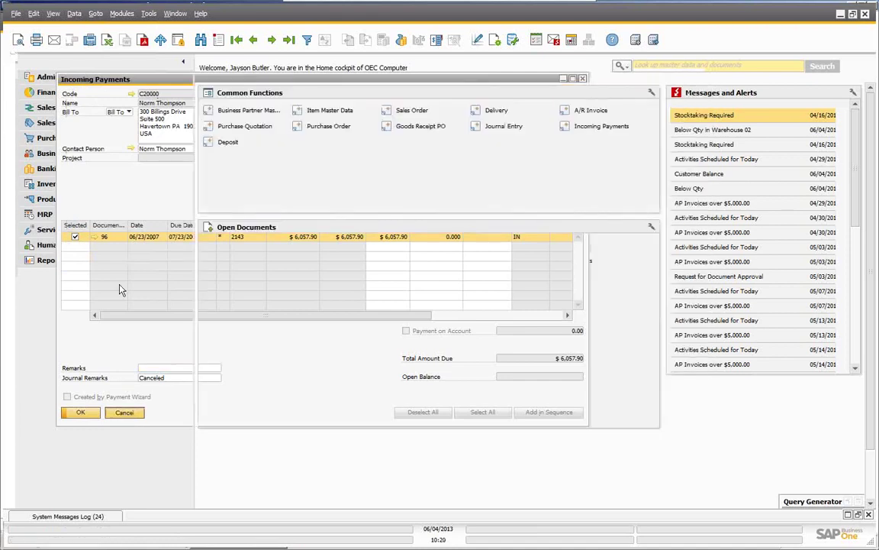
Step: Reopen the canceled two-check deposit, select its $6,057.90 check and inspect the cancellation commands for that row
{"action": "left_click", "coordinate": [225, 143]}
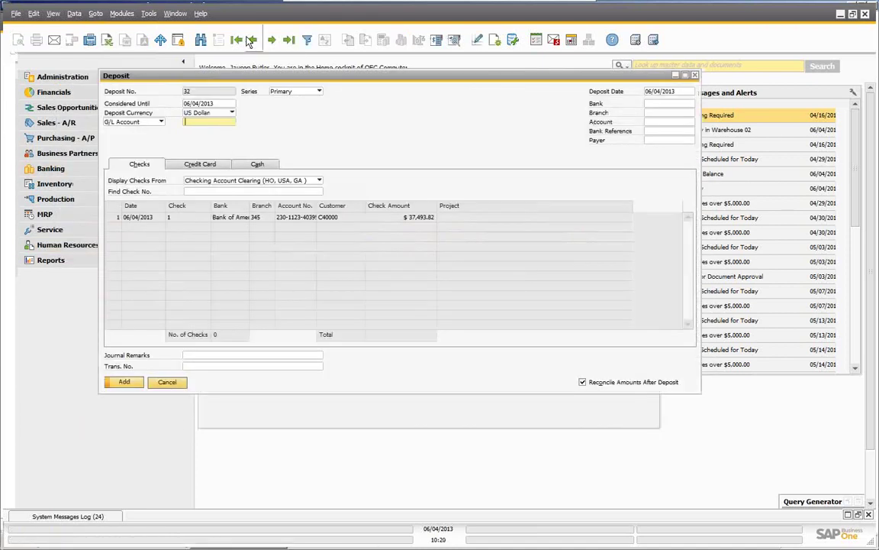
{"action": "left_click", "coordinate": [252, 40]}
{"action": "left_click", "coordinate": [248, 41]}
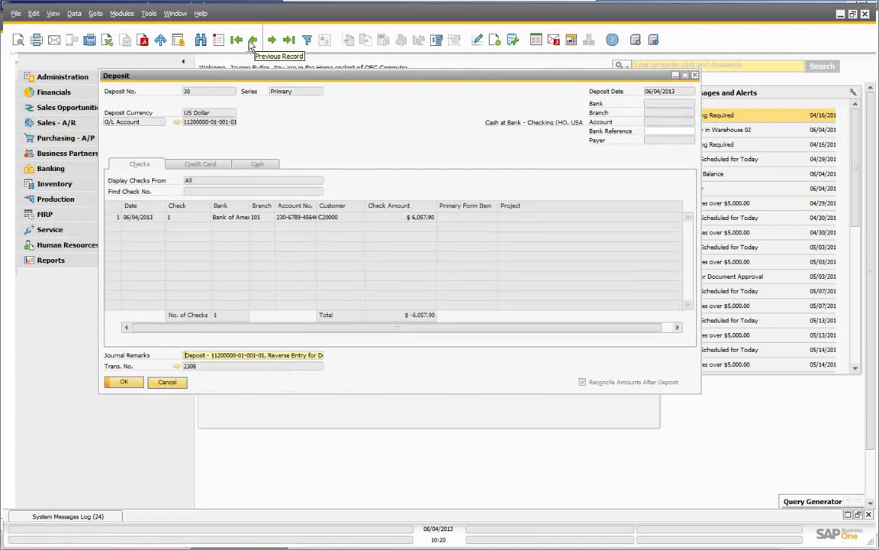
{"action": "left_click", "coordinate": [254, 39]}
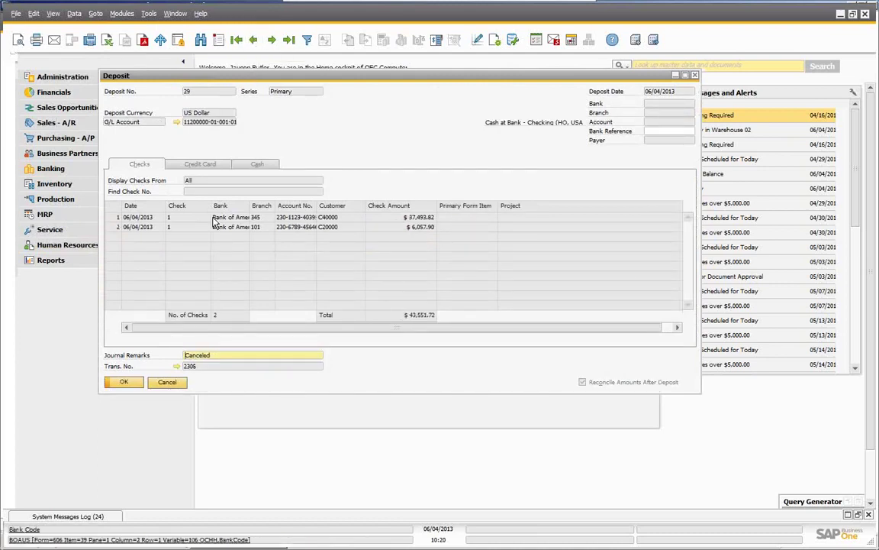
{"action": "left_click", "coordinate": [118, 228]}
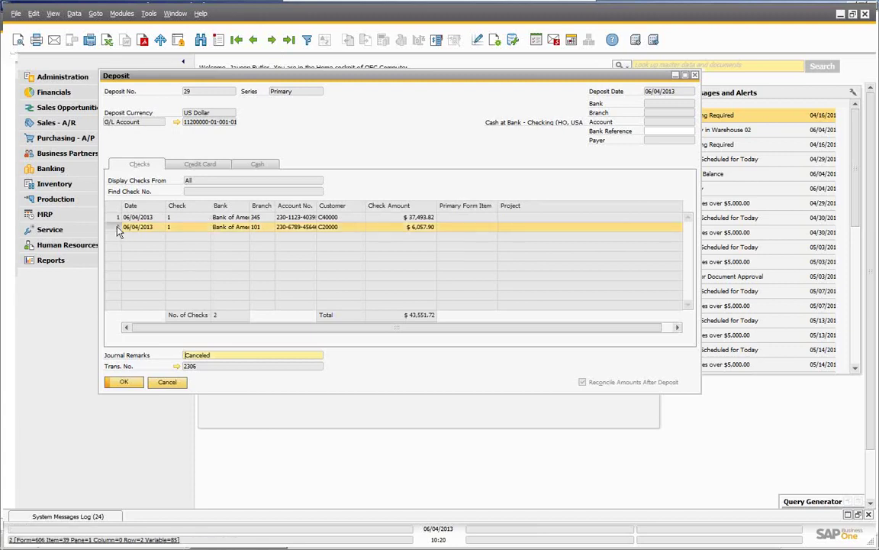
{"action": "left_click", "coordinate": [75, 14]}
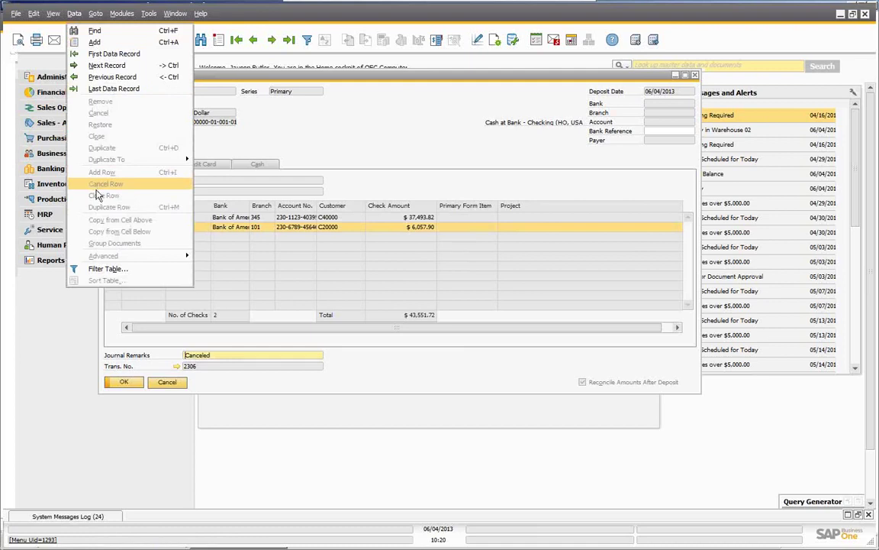
{"action": "left_click", "coordinate": [251, 142]}
Step: Browse the earlier deposit records to find the five-check deposit dated 09/30/2006
{"action": "left_click", "coordinate": [253, 40]}
{"action": "left_click", "coordinate": [254, 41]}
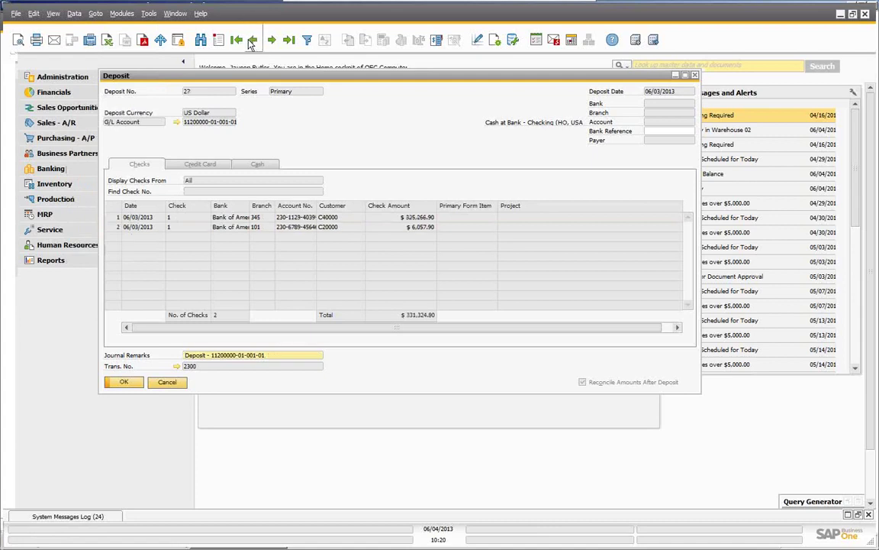
{"action": "left_click", "coordinate": [236, 40]}
{"action": "left_click", "coordinate": [240, 41]}
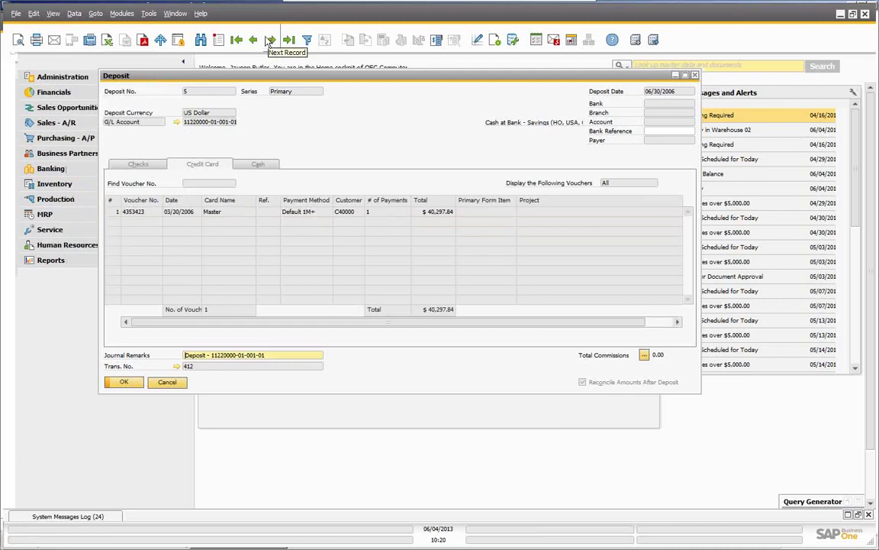
{"action": "left_click", "coordinate": [271, 40]}
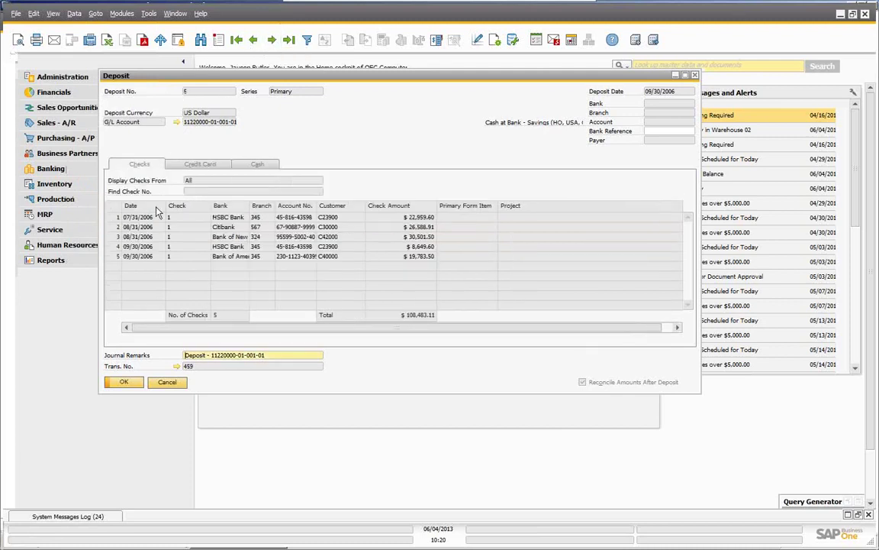
Step: Select the third and fifth checks together, inspect the available cancellation commands, and close the deposit unchanged
{"action": "left_click", "coordinate": [110, 238]}
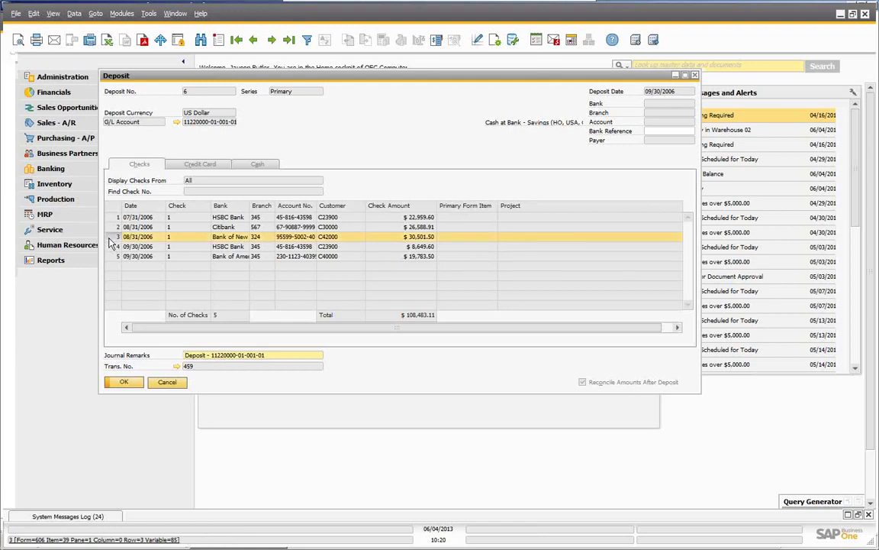
{"action": "left_click", "coordinate": [112, 257], "text": "ctrl"}
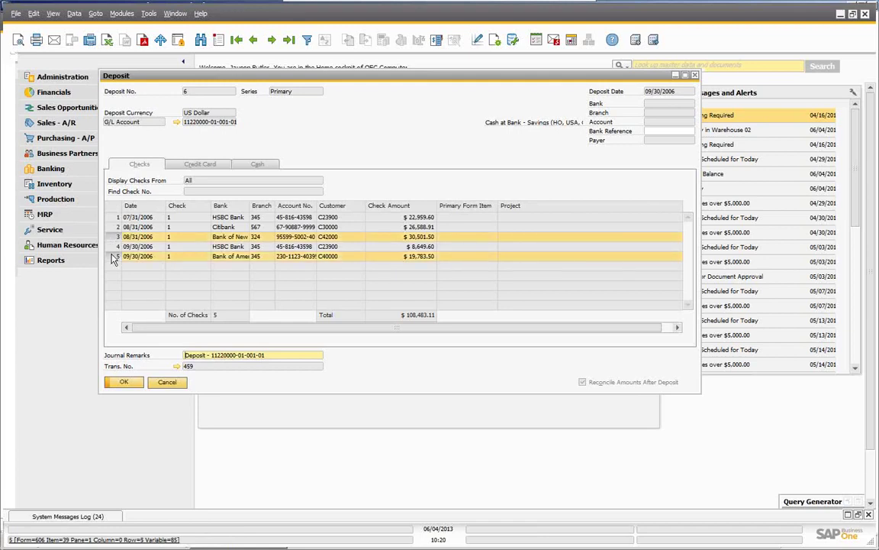
{"action": "left_click", "coordinate": [74, 13]}
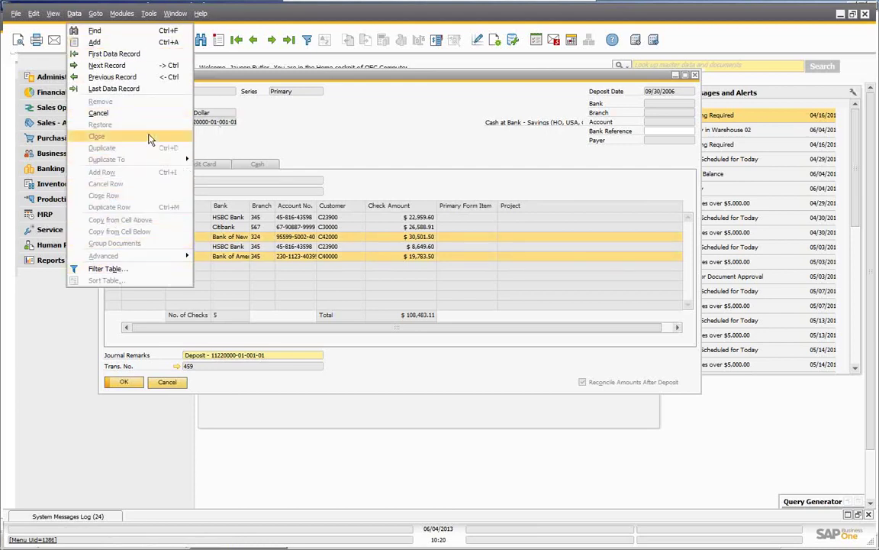
{"action": "left_click", "coordinate": [344, 134]}
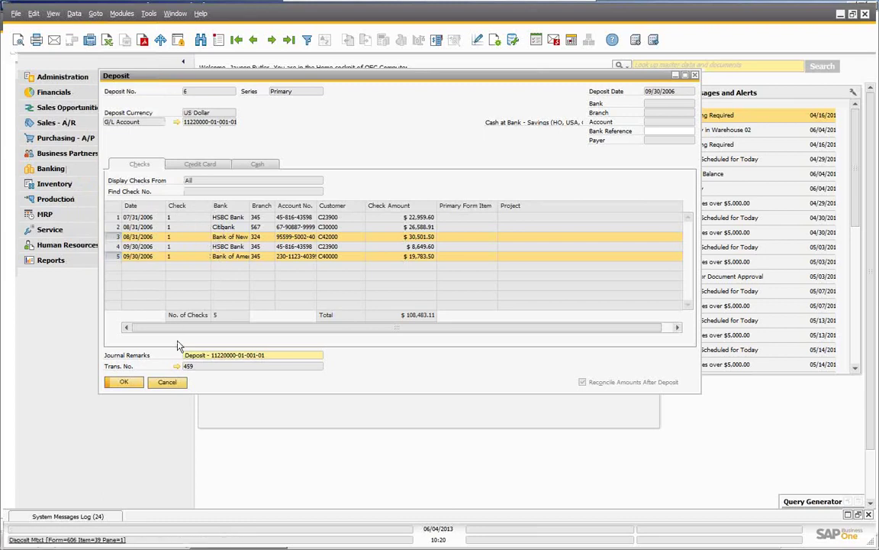
{"action": "left_click", "coordinate": [167, 382]}
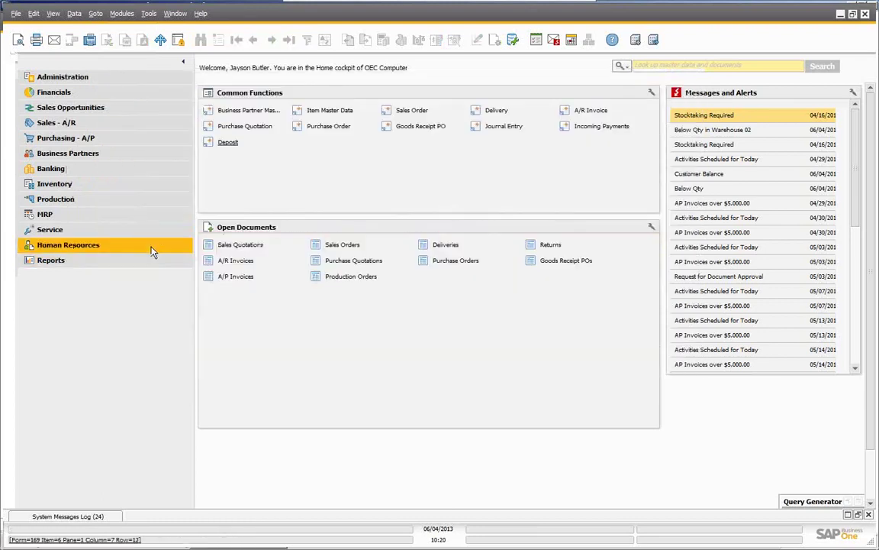